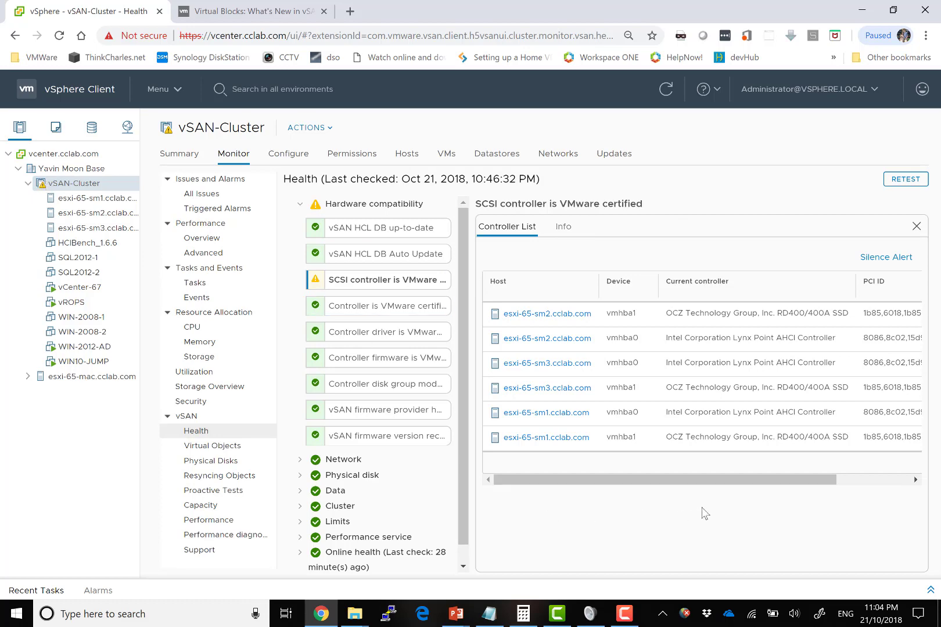
# - Review the certification status of the listed controllers and silence the alert for the SCSI controller is VMware certified health check
pyautogui.click(870, 479)
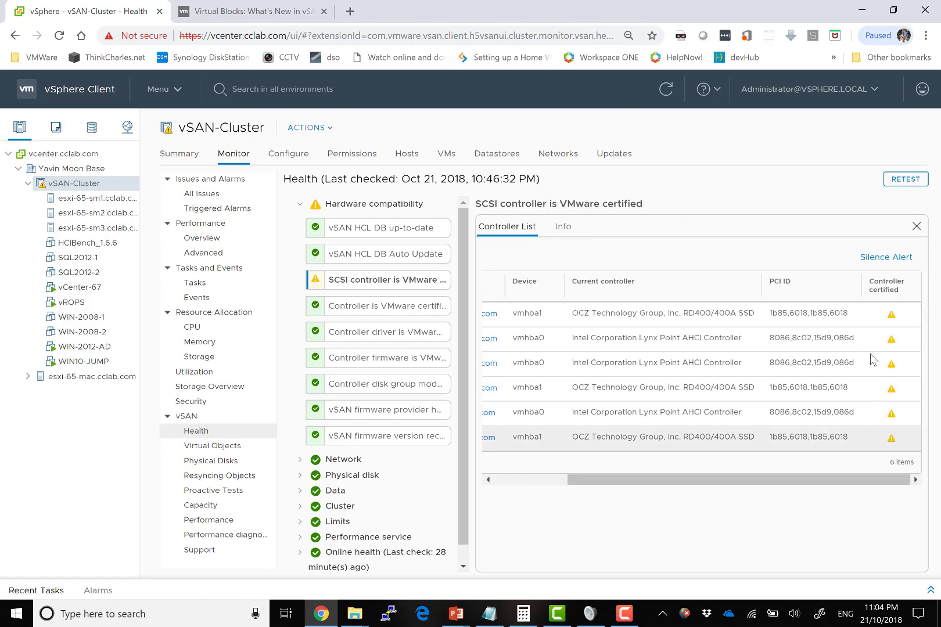
pyautogui.click(537, 480)
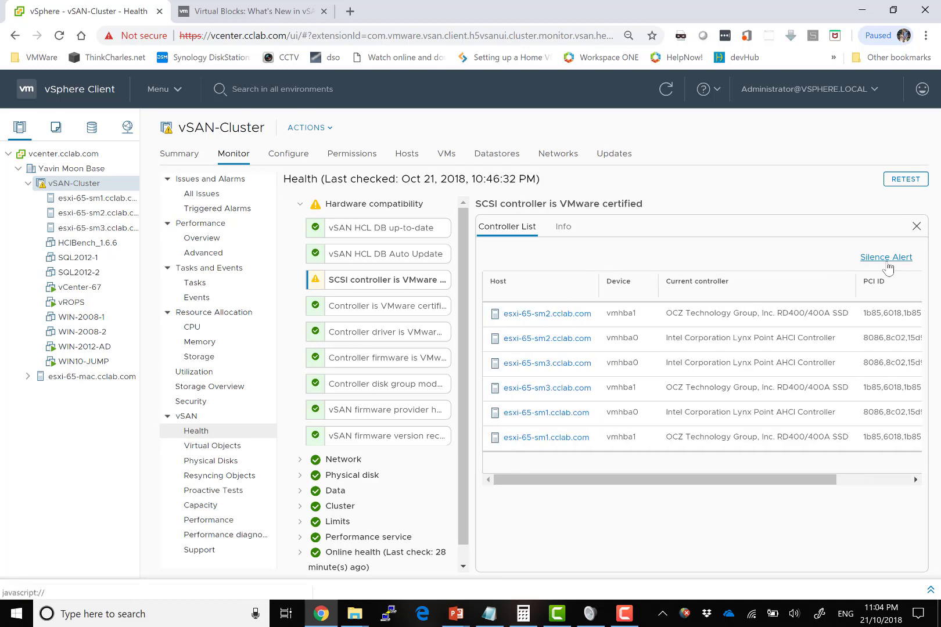
pyautogui.click(886, 262)
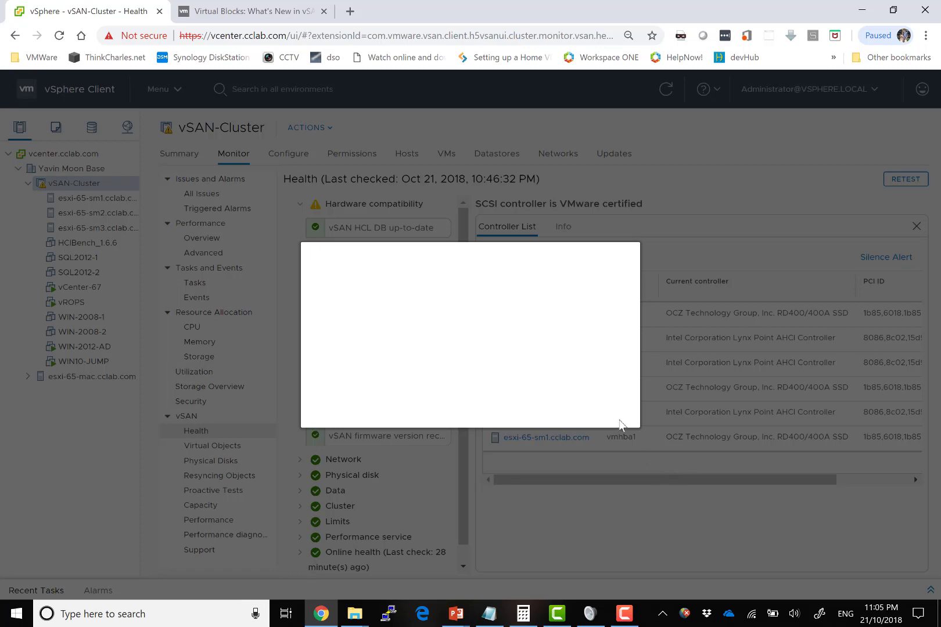
pyautogui.click(602, 403)
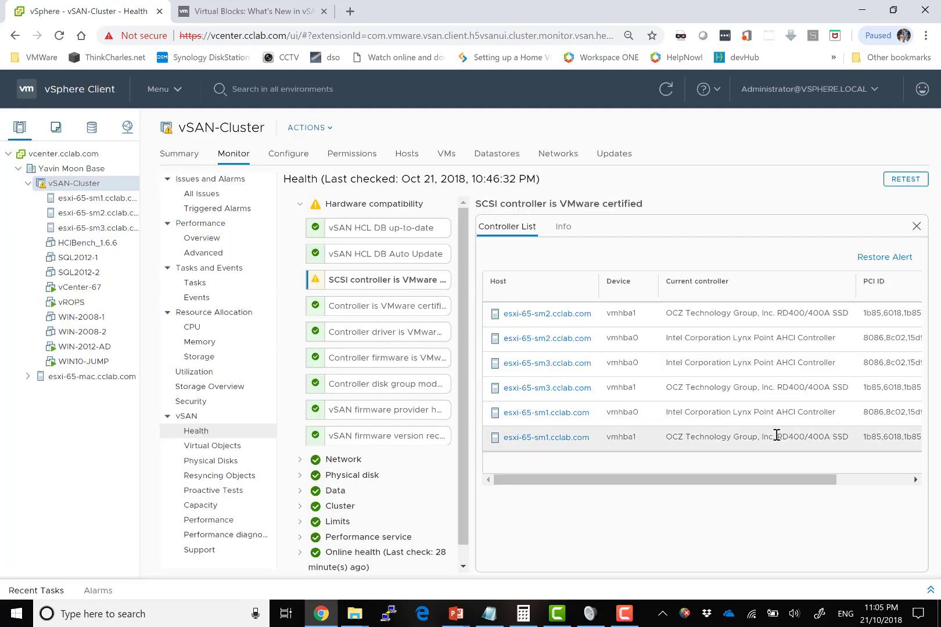
# - Retest the vSAN cluster's health and close the details of the SCSI controller check
pyautogui.click(916, 226)
pyautogui.click(906, 180)
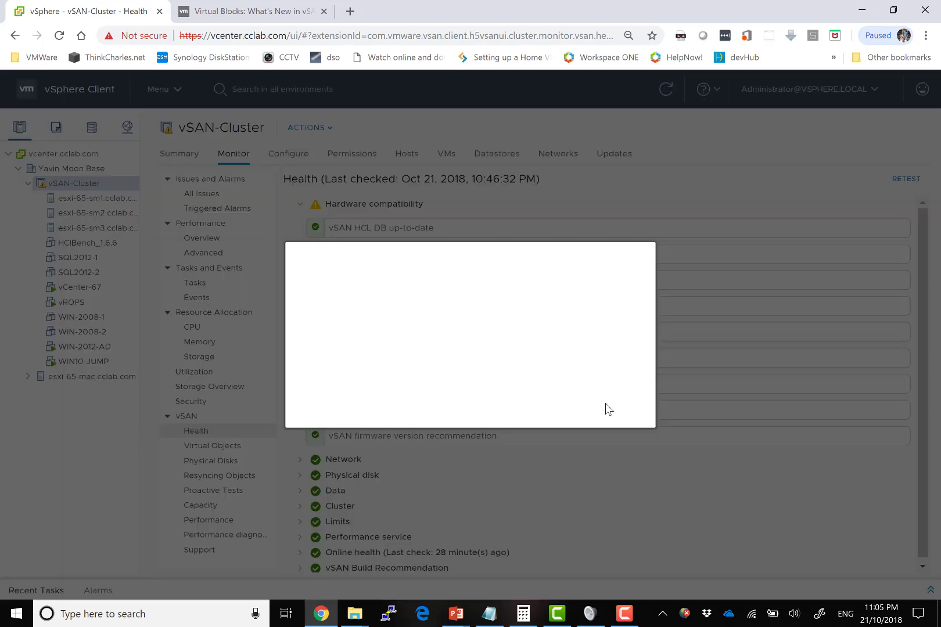
pyautogui.click(604, 405)
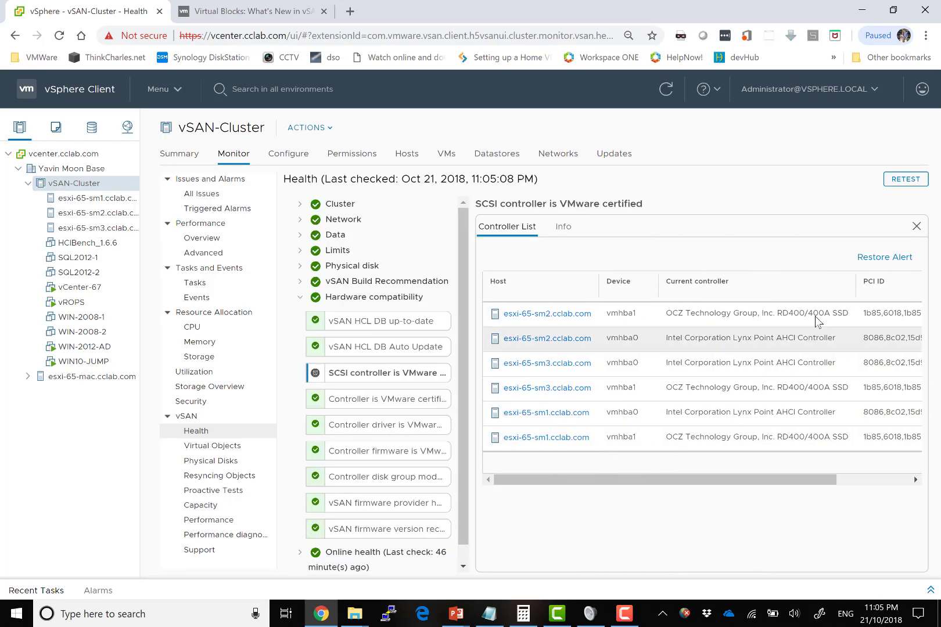
pyautogui.click(916, 226)
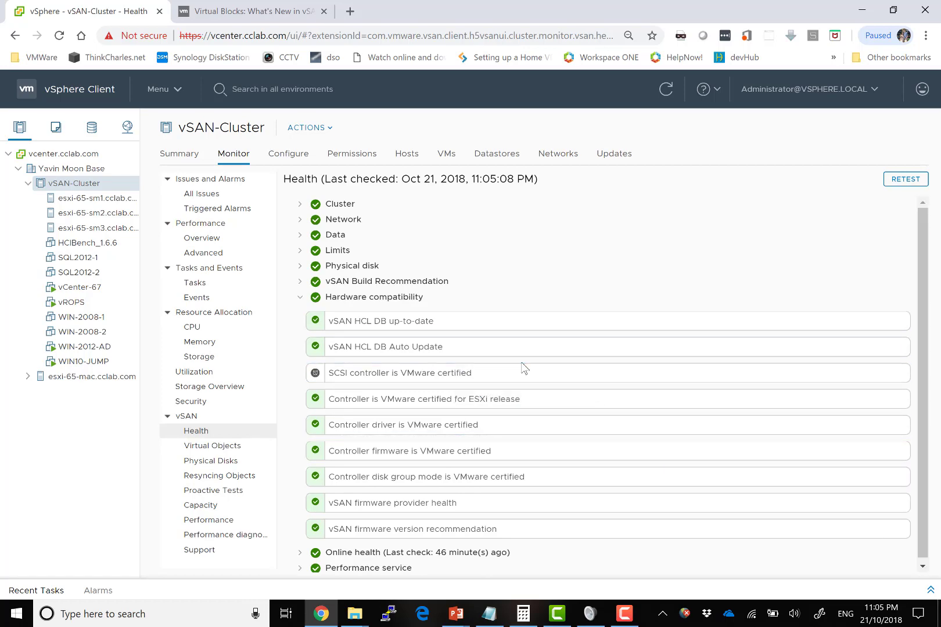
# - Expand the Online health category and examine its Online health connectivity check
pyautogui.scroll(-1, 793, 499)
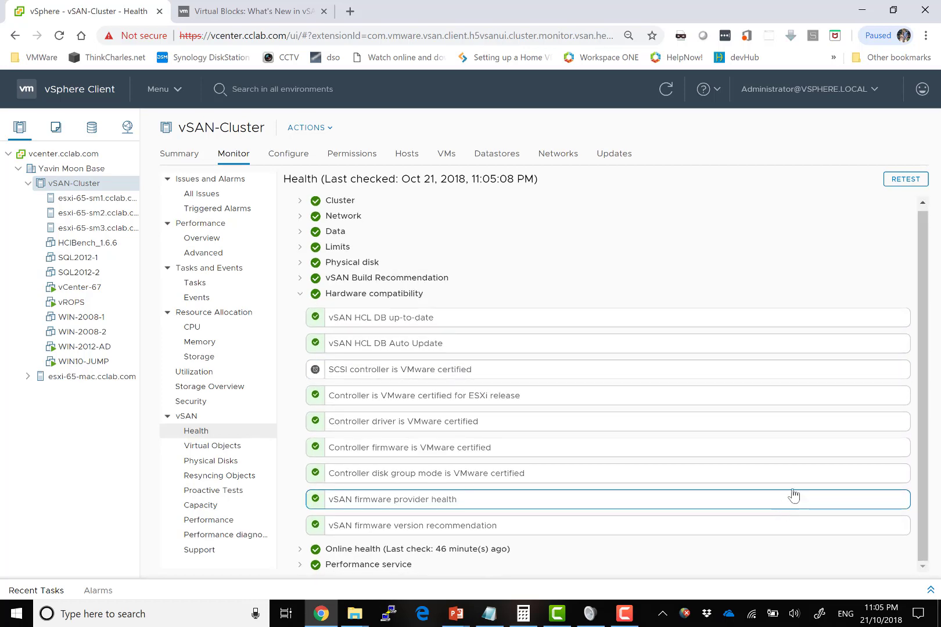
pyautogui.click(302, 549)
pyautogui.scroll(-3, 551, 451)
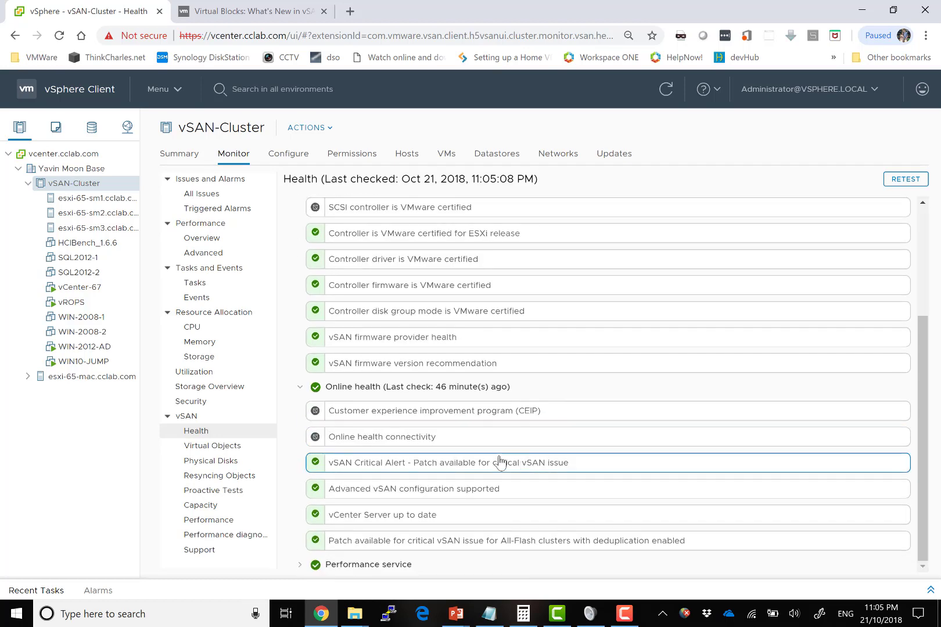
pyautogui.click(450, 440)
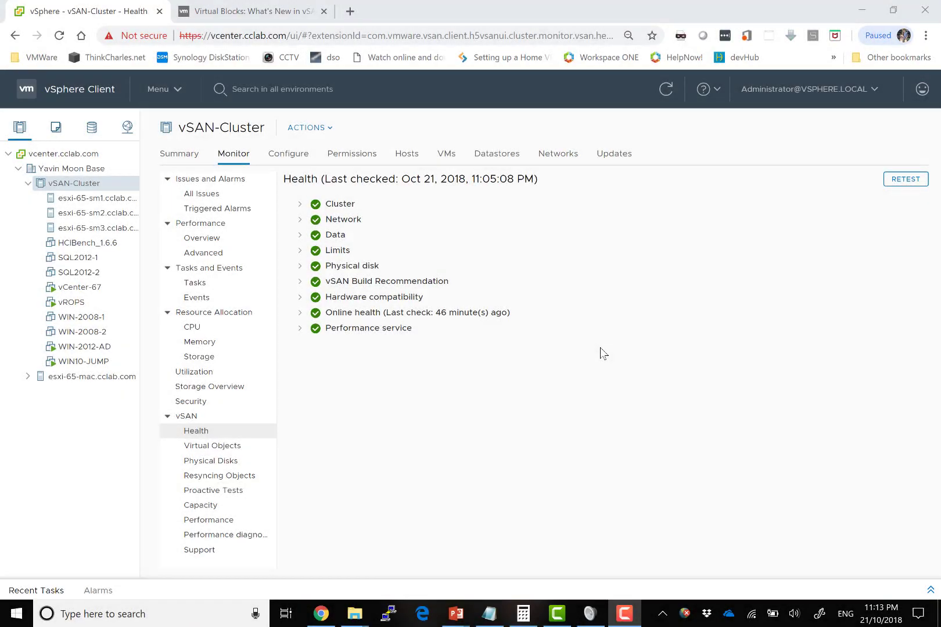
# - View the last results of the cluster's Network Performance Test among the vSAN proactive tests
pyautogui.click(209, 491)
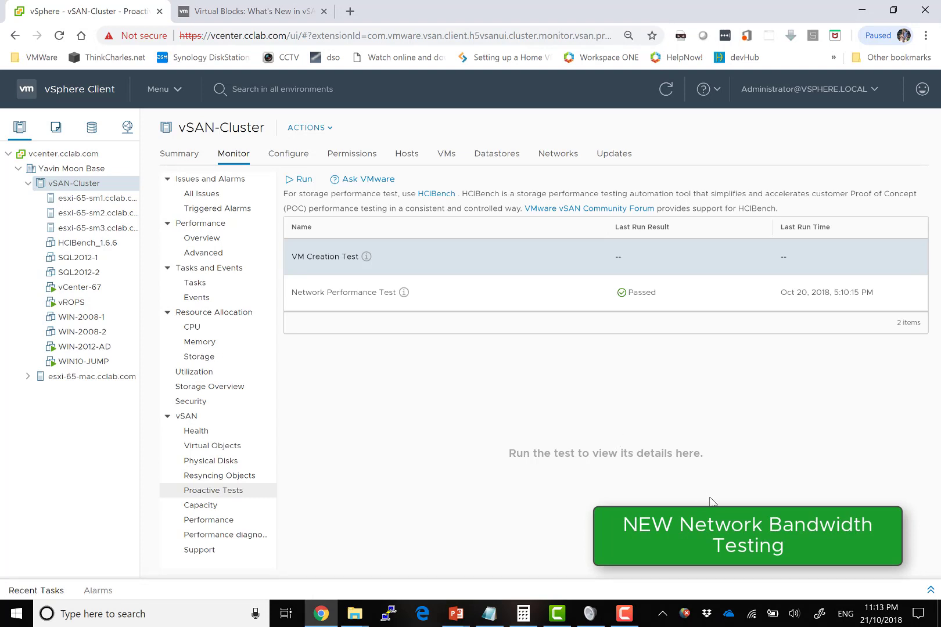
pyautogui.click(520, 297)
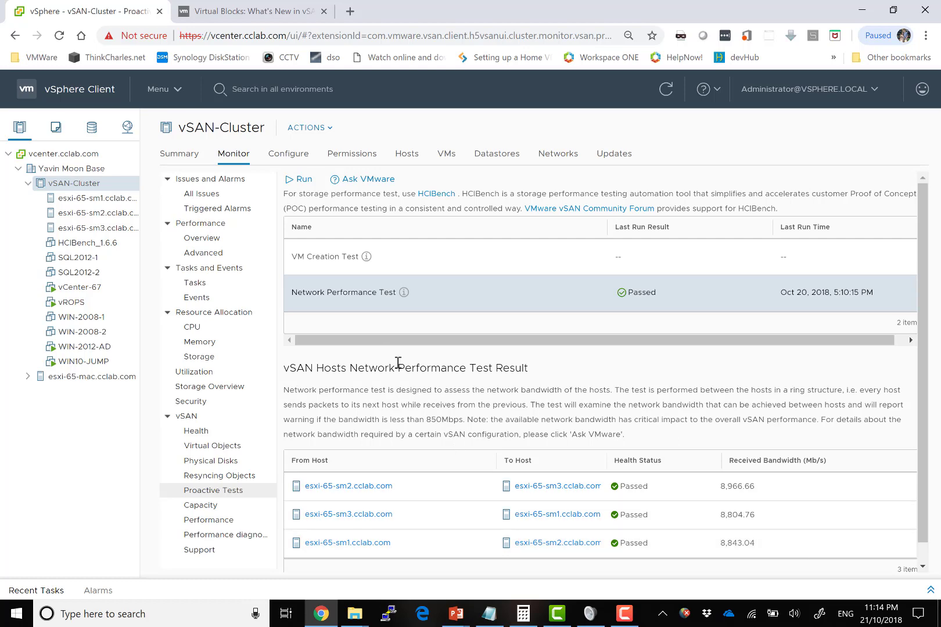
# - Show the advanced options in the cluster's vSAN services configuration
pyautogui.click(296, 156)
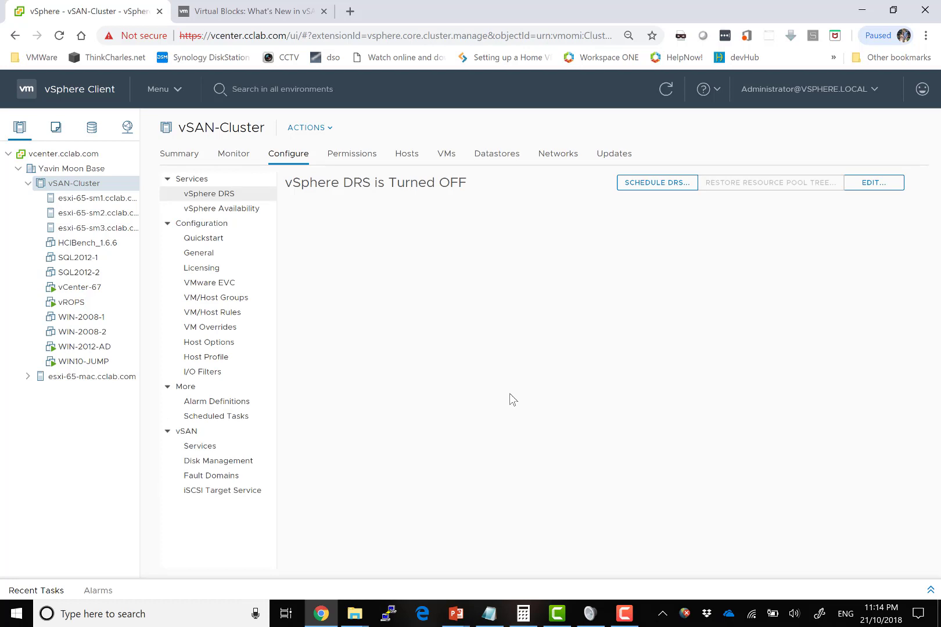
pyautogui.click(216, 445)
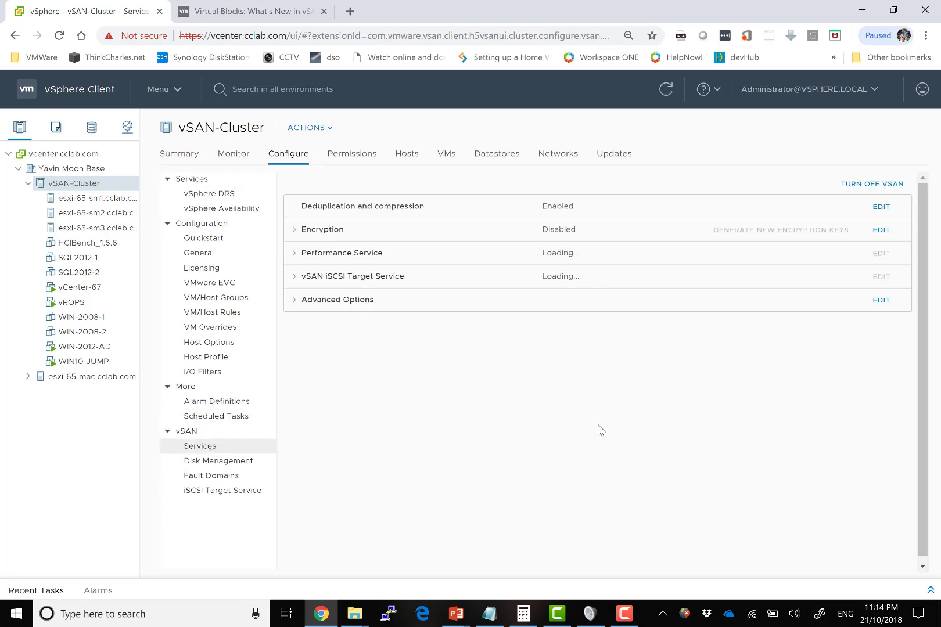
pyautogui.click(296, 300)
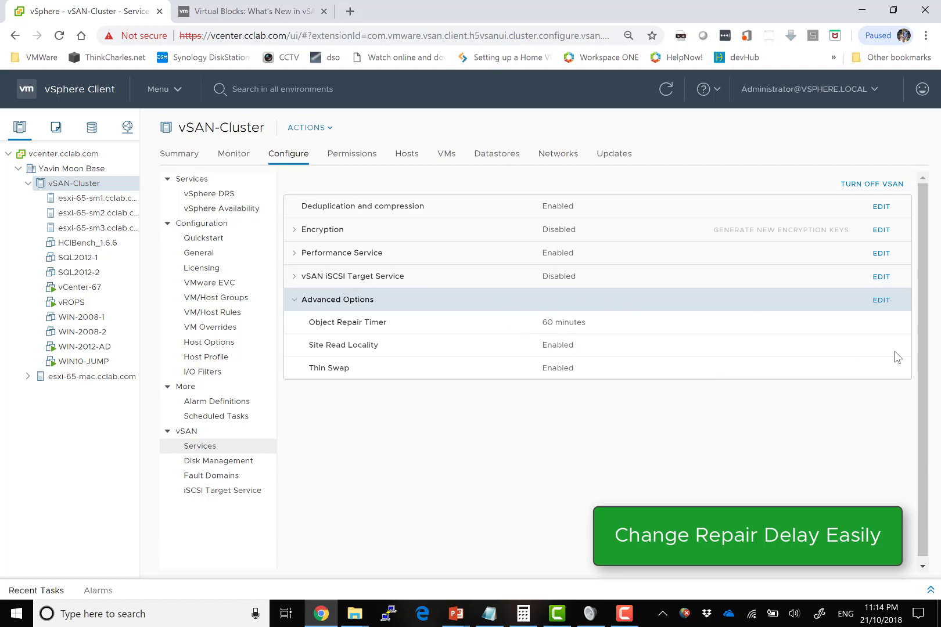
# - Set the Object Repair Timer in the vSAN advanced options to 9699 minutes and apply it
pyautogui.click(882, 300)
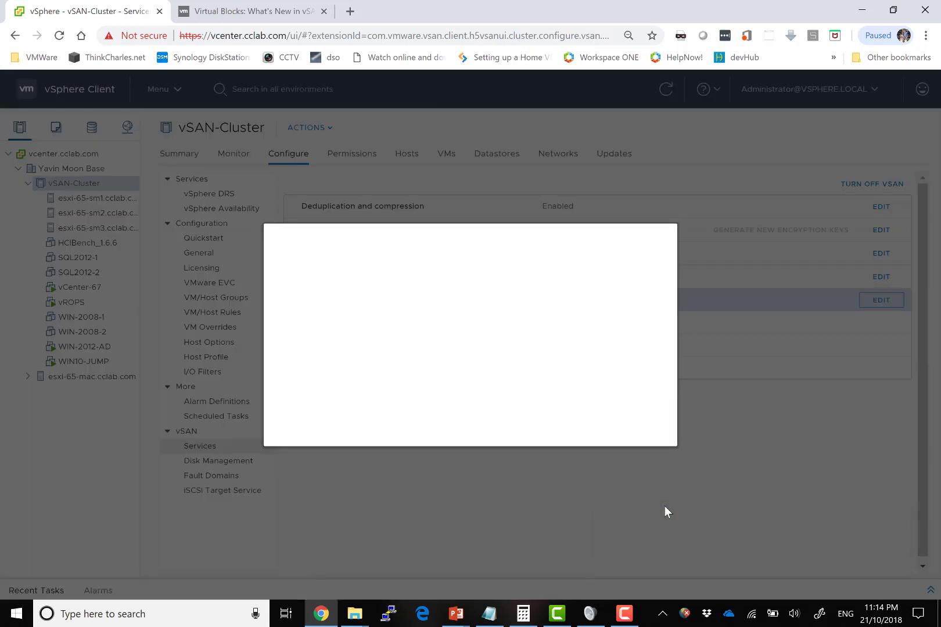
pyautogui.click(460, 274)
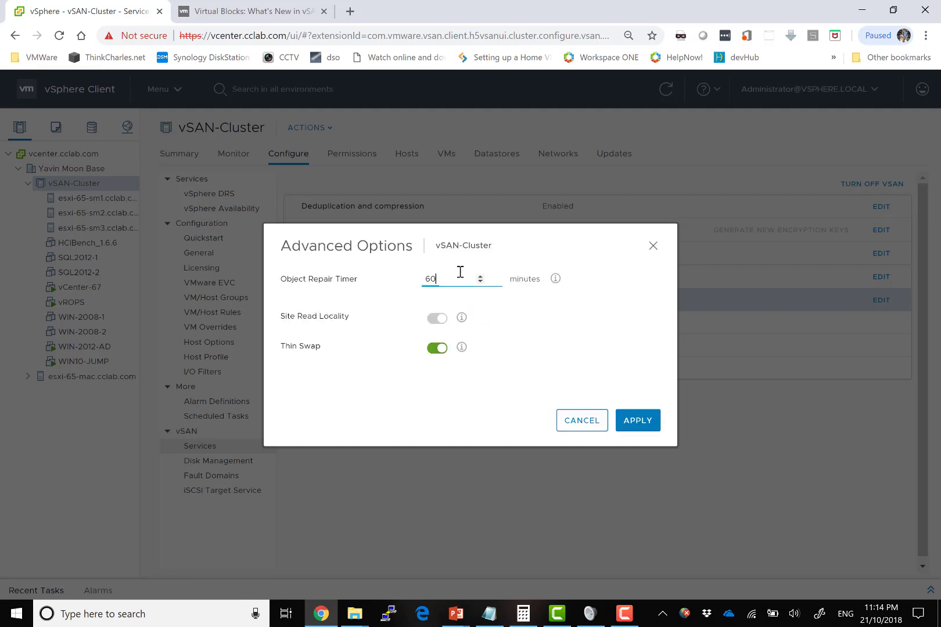
pyautogui.doubleClick(456, 281)
pyautogui.click(456, 281)
pyautogui.click(644, 423)
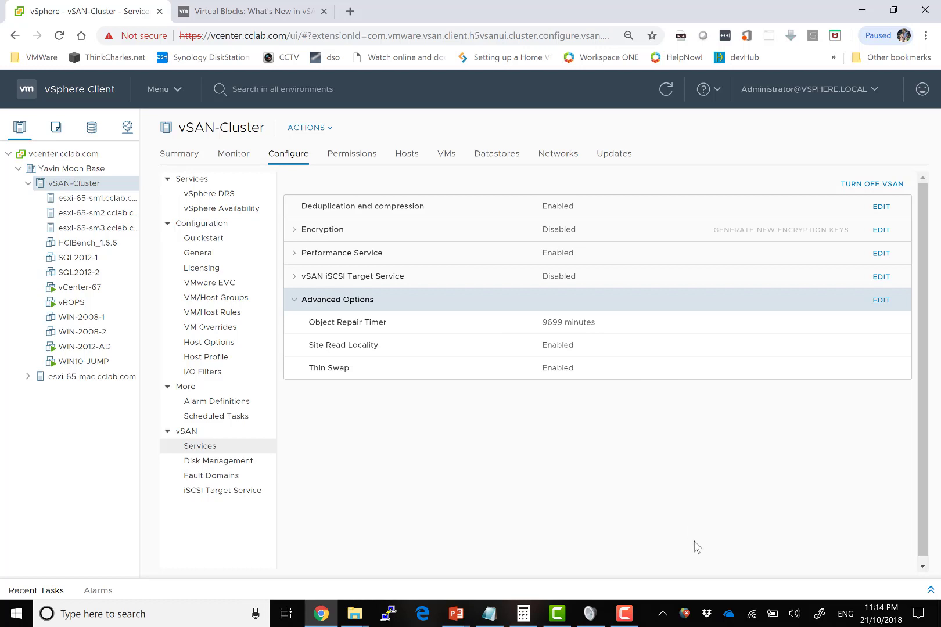
# - Set the Object Repair Timer in the vSAN advanced options to 60 minutes and apply it
pyautogui.click(879, 301)
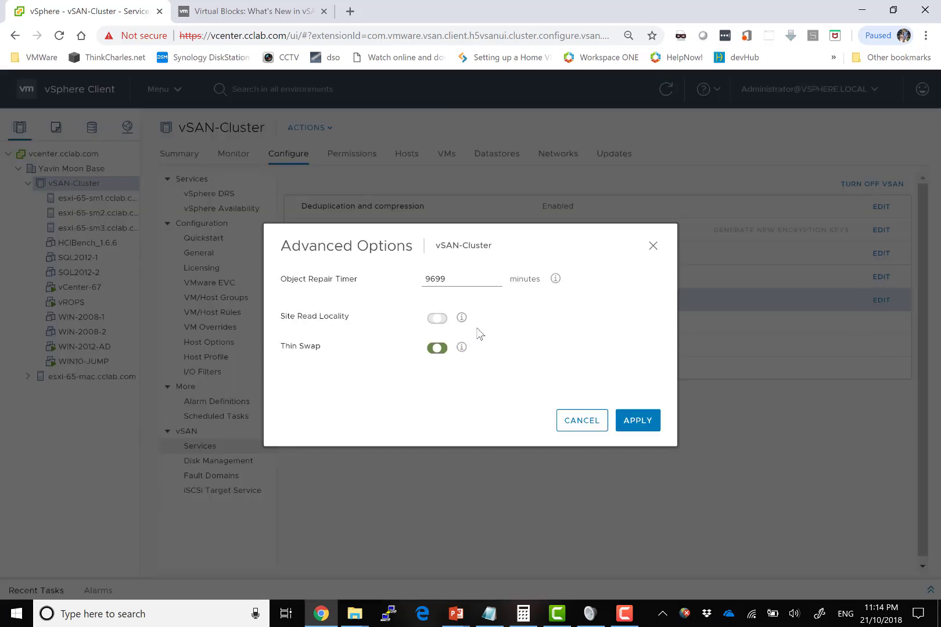
pyautogui.click(445, 279)
pyautogui.moveTo(445, 279); pyautogui.dragTo(411, 274)
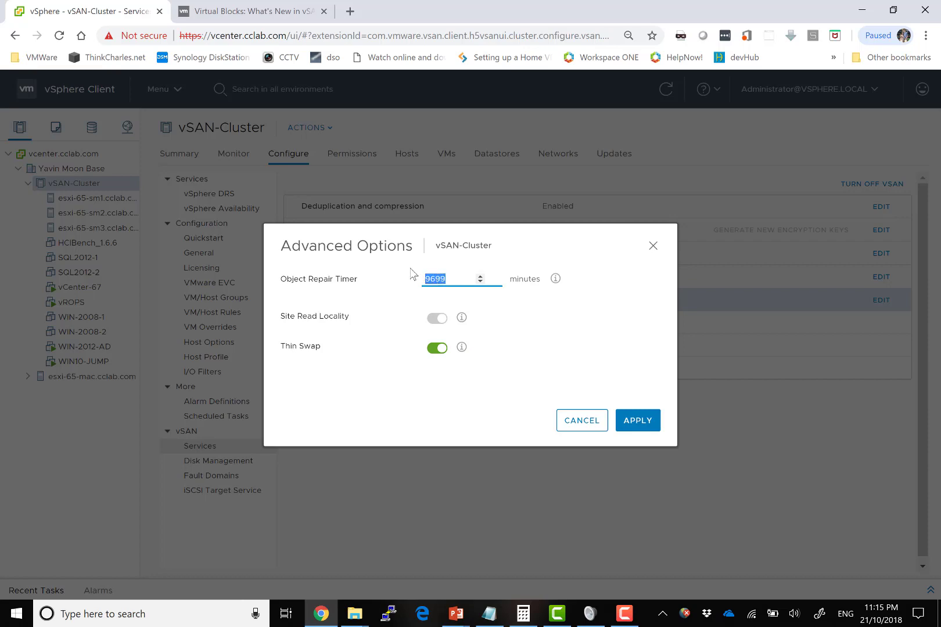
pyautogui.write('60')
pyautogui.click(652, 423)
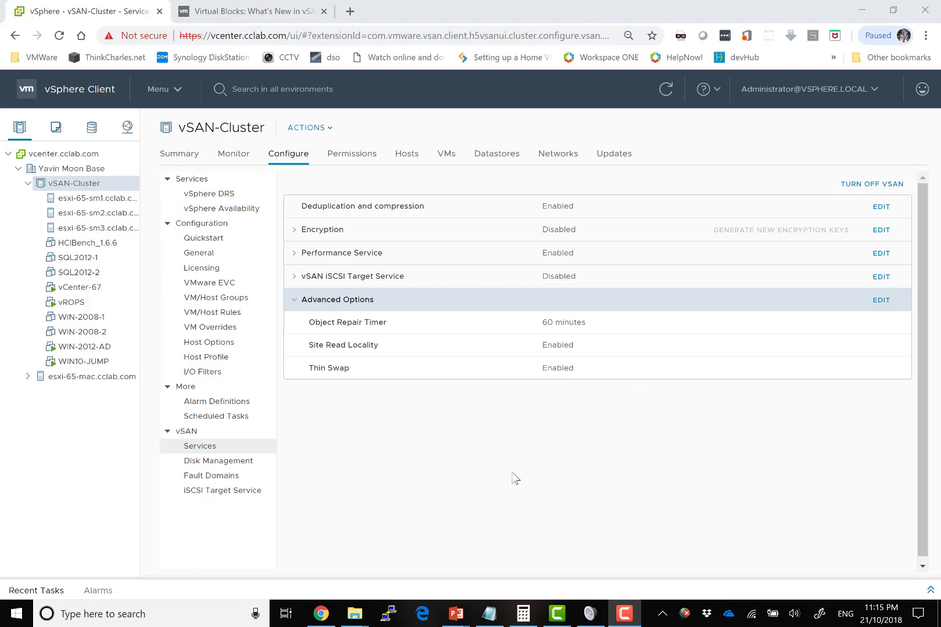
# - Examine the Scheduled resyncing entry in the cluster's vSAN resyncing objects view
pyautogui.click(242, 157)
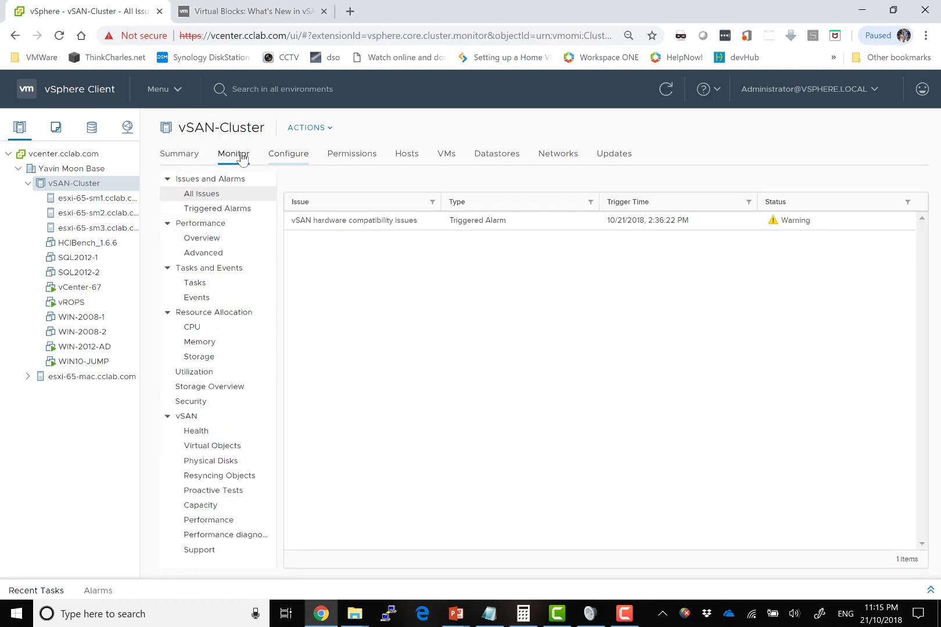
pyautogui.click(241, 477)
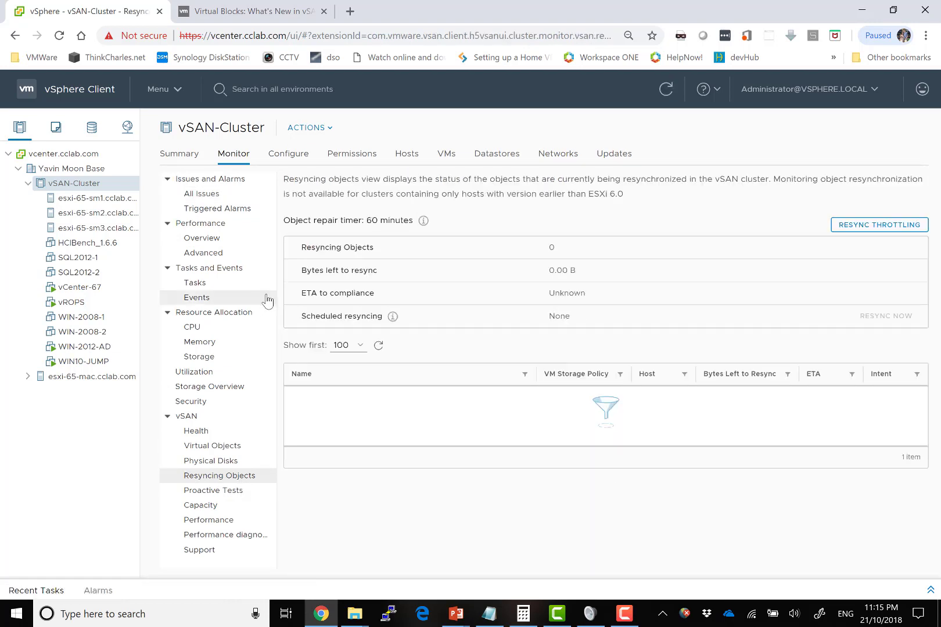
pyautogui.moveTo(302, 319); pyautogui.dragTo(381, 319)
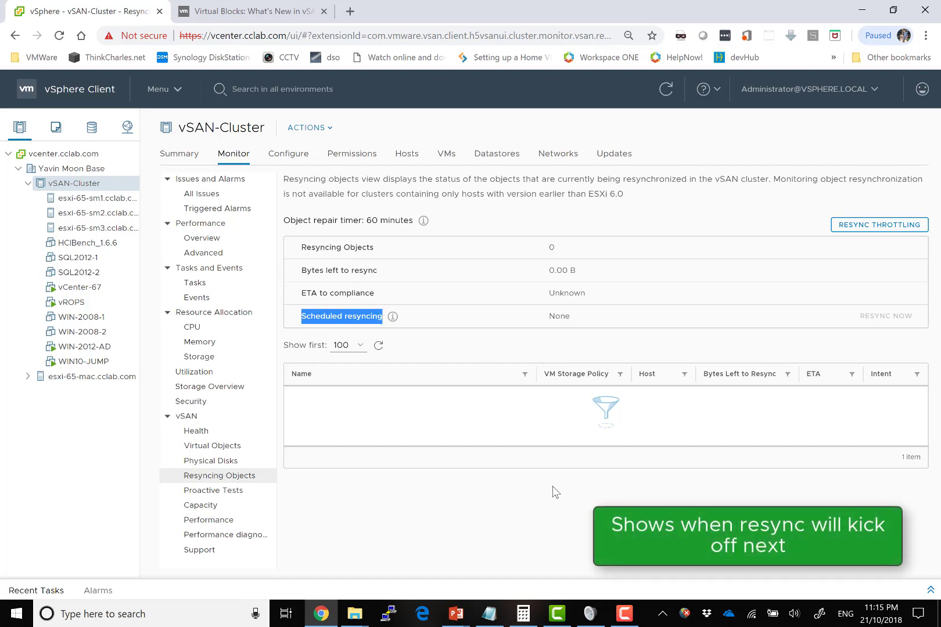
pyautogui.click(582, 501)
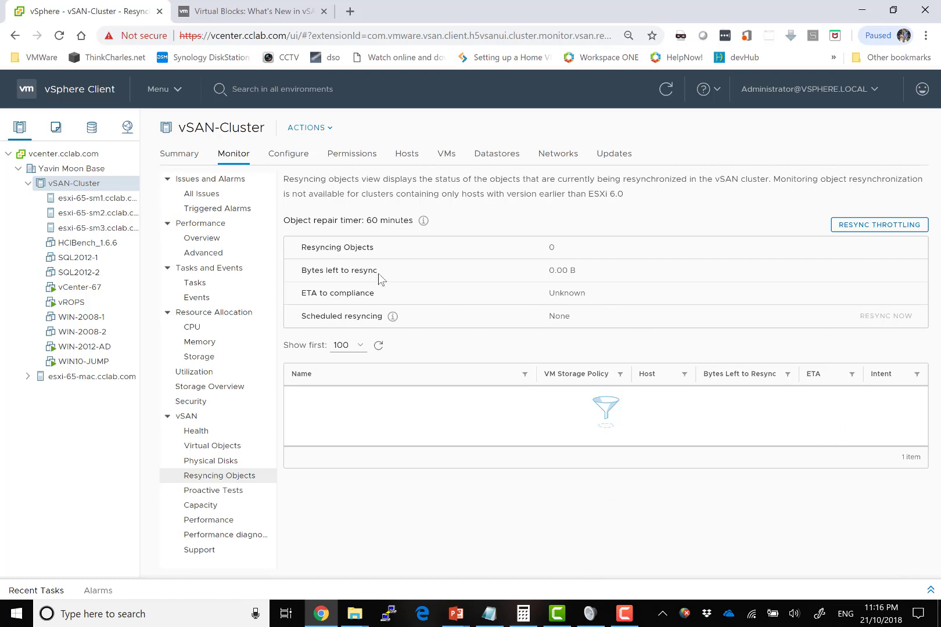
# - Put host esxi-65-sm1.cclab.com into maintenance mode with vSAN data migration set to Ensure accessibility
pyautogui.click(86, 201)
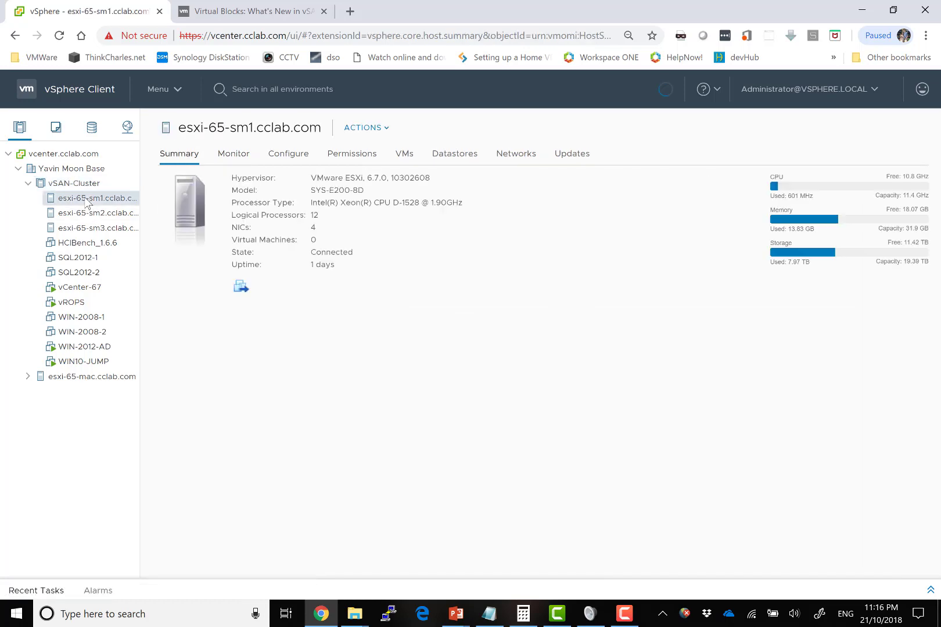
pyautogui.rightClick(87, 200)
pyautogui.moveTo(157, 254)
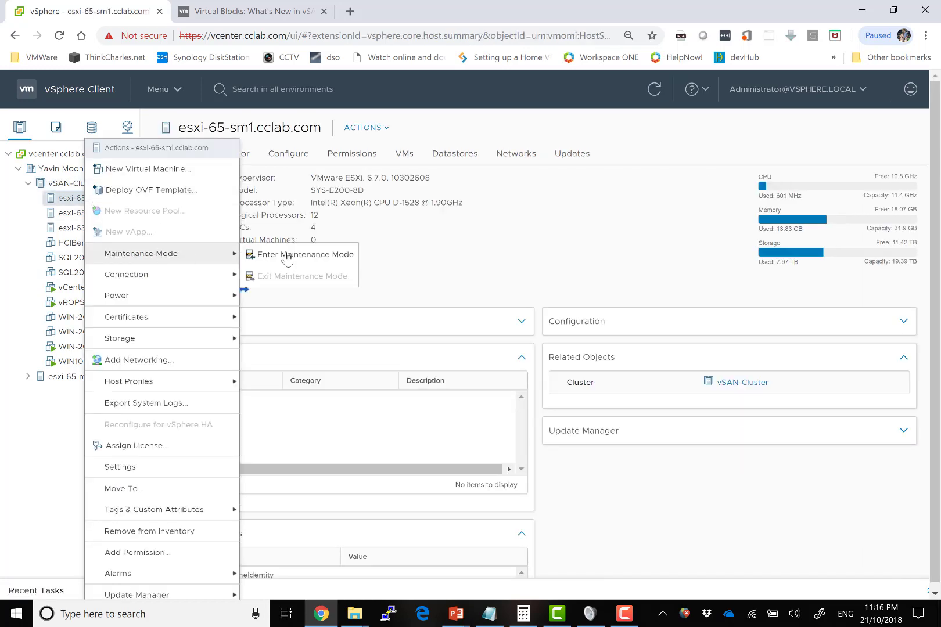
pyautogui.click(308, 254)
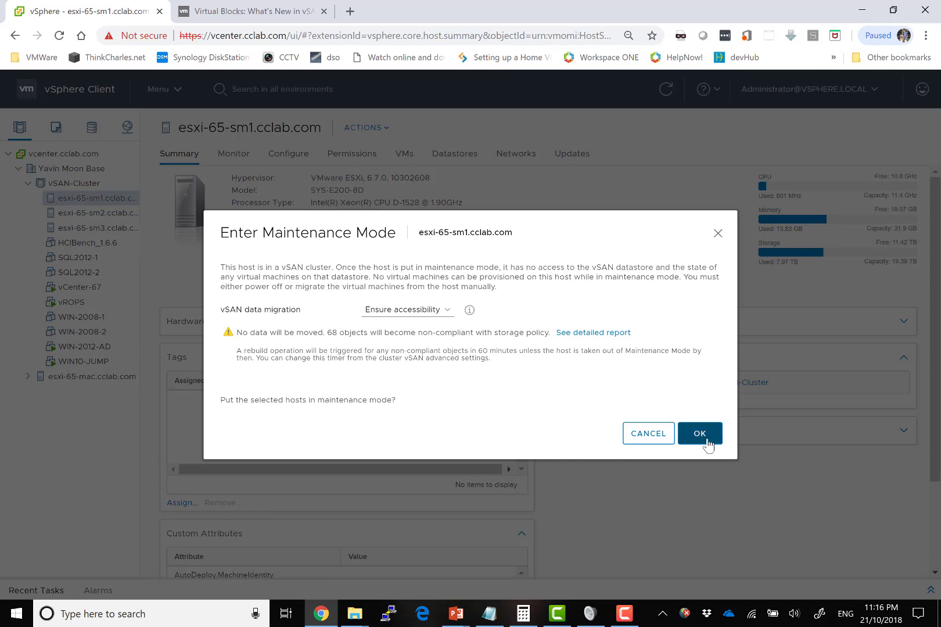
pyautogui.click(706, 440)
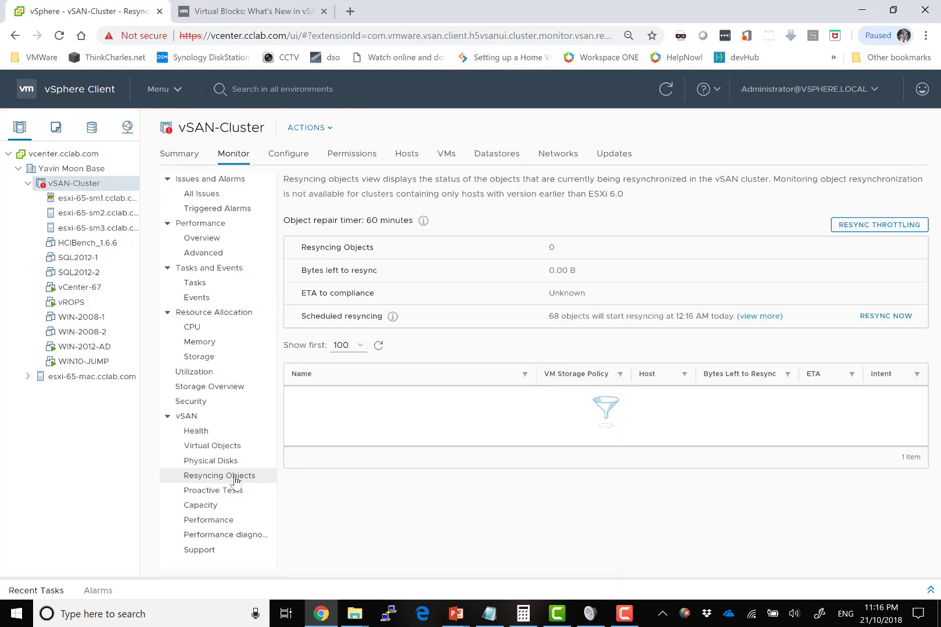
# - Check when resyncing is scheduled for vSAN-Cluster with host esxi-65-sm1.cclab.com in maintenance mode
pyautogui.moveTo(549, 319); pyautogui.dragTo(726, 318)
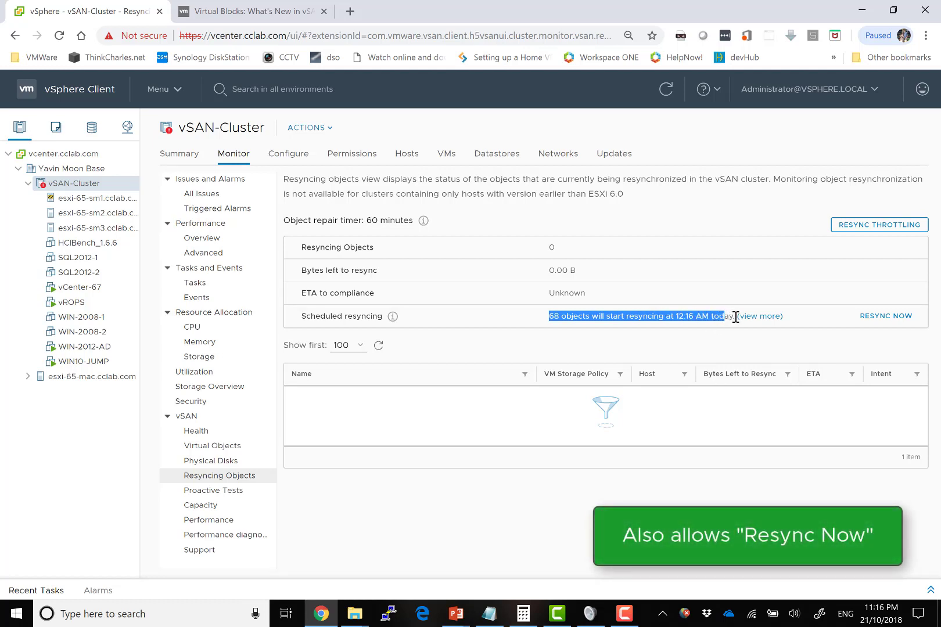
pyautogui.moveTo(735, 317); pyautogui.dragTo(613, 326)
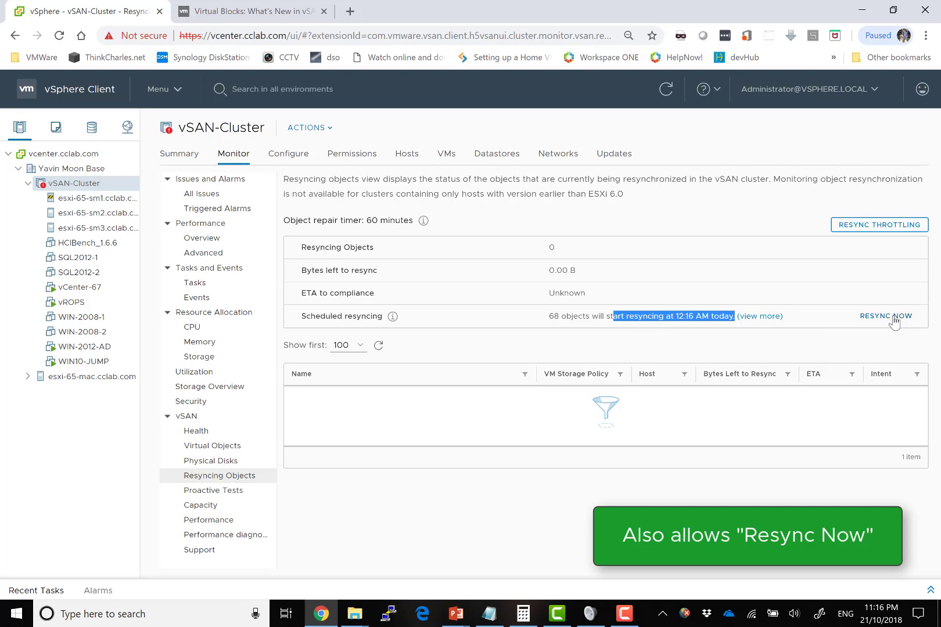
pyautogui.click(793, 324)
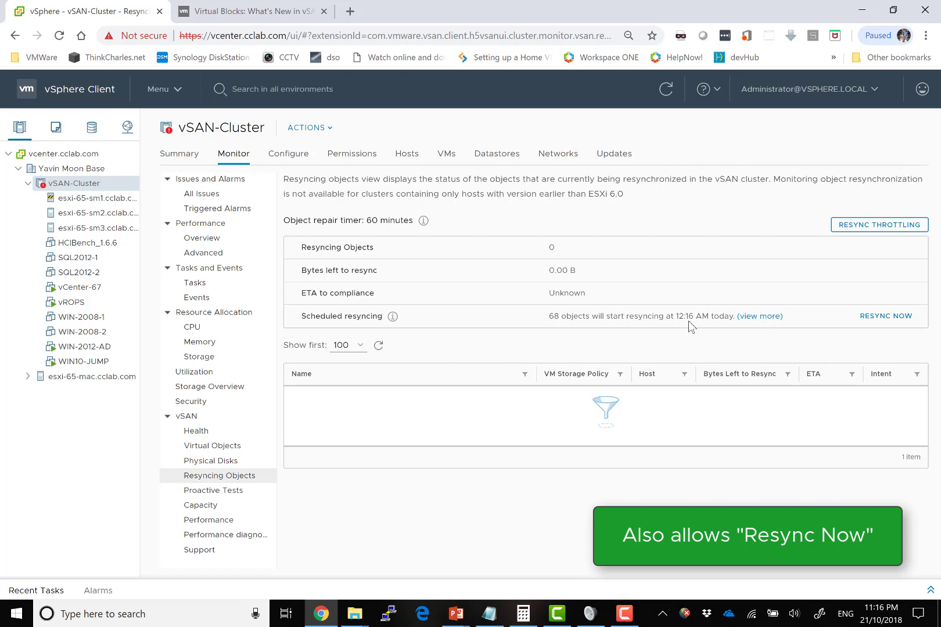
# - Take host esxi-65-sm1.cclab.com out of maintenance mode
pyautogui.rightClick(105, 204)
pyautogui.moveTo(176, 254)
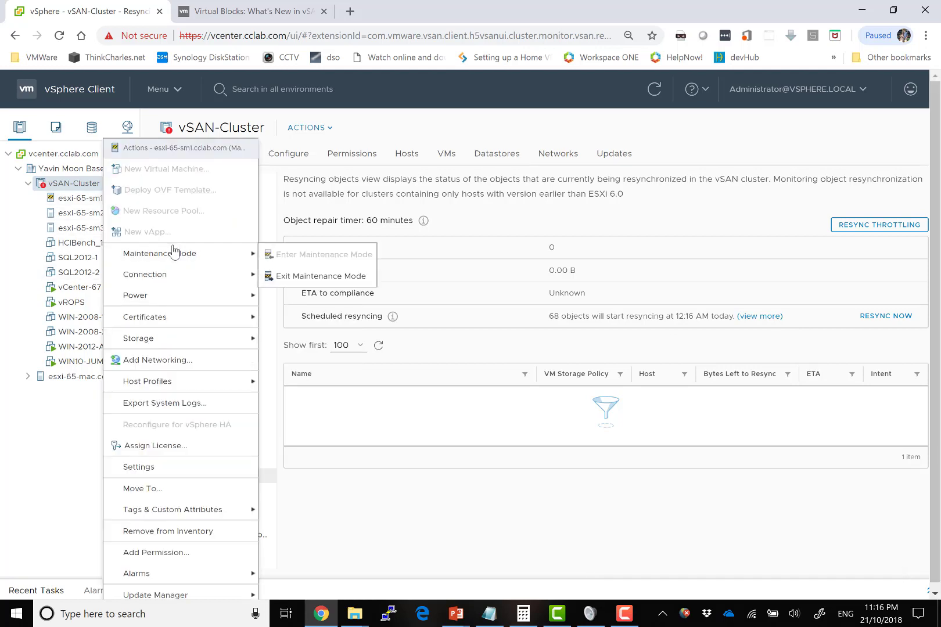
pyautogui.click(325, 275)
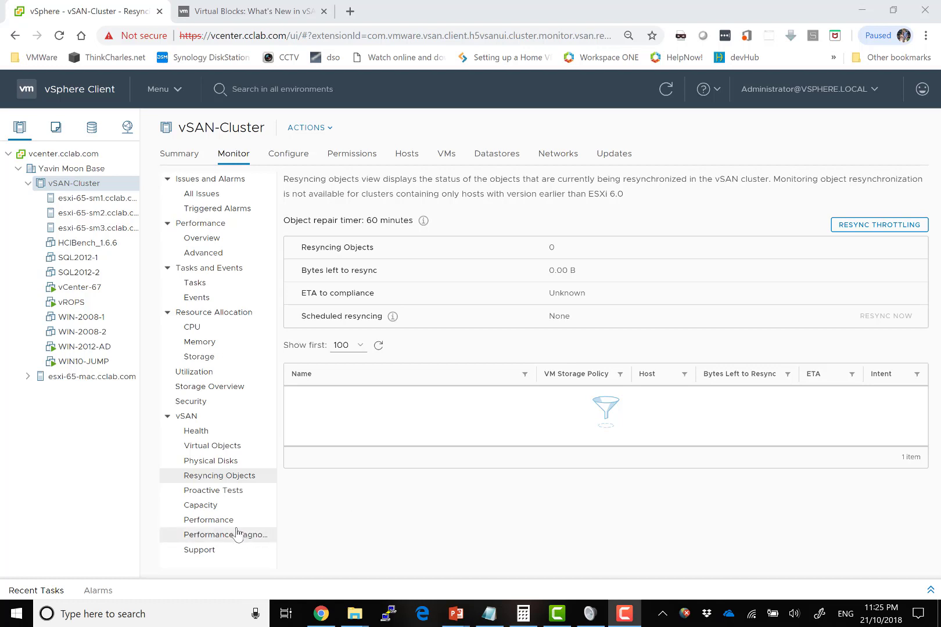
# - View the vSAN cluster's capacity usage, including the deduplication and compression overview
pyautogui.click(218, 506)
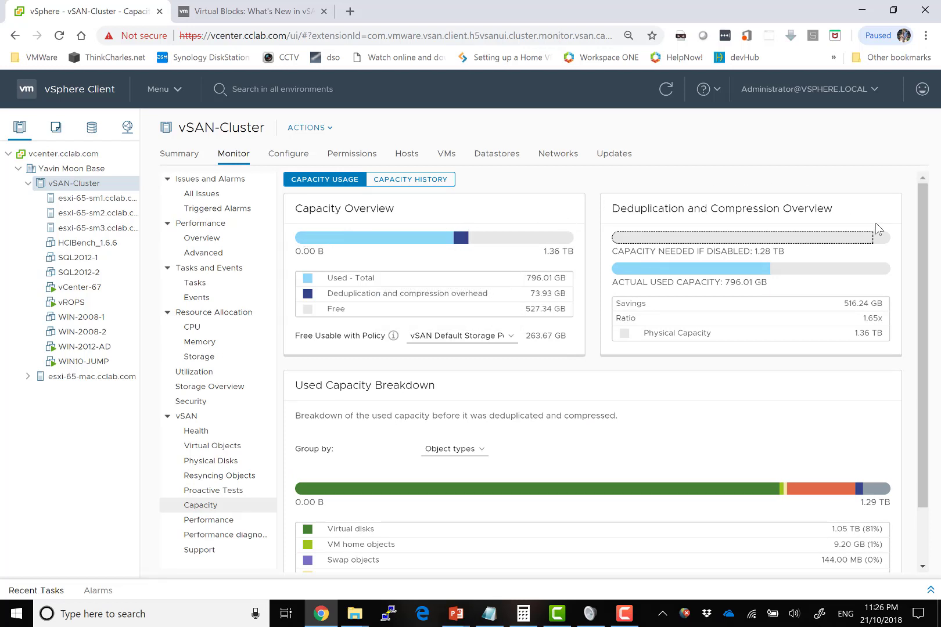
# - Check the cluster's free usable capacity with the VM Encryption Policy applied
pyautogui.moveTo(860, 243)
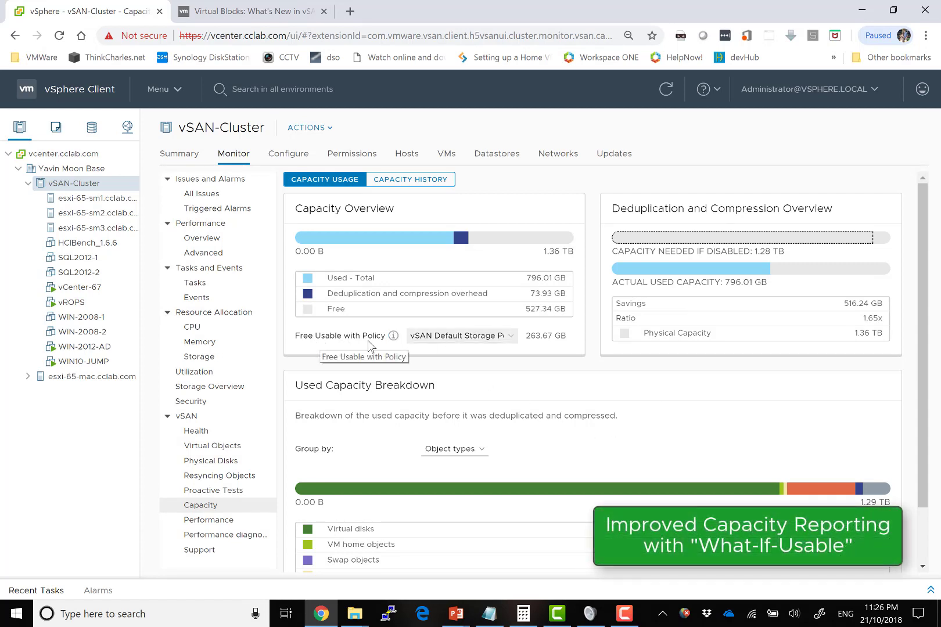
pyautogui.click(482, 341)
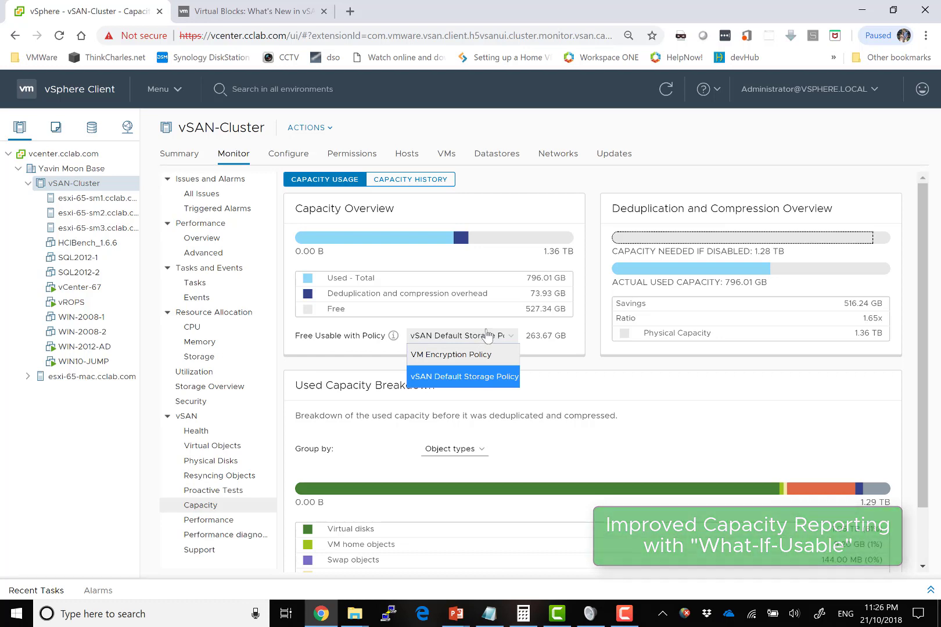
pyautogui.click(504, 358)
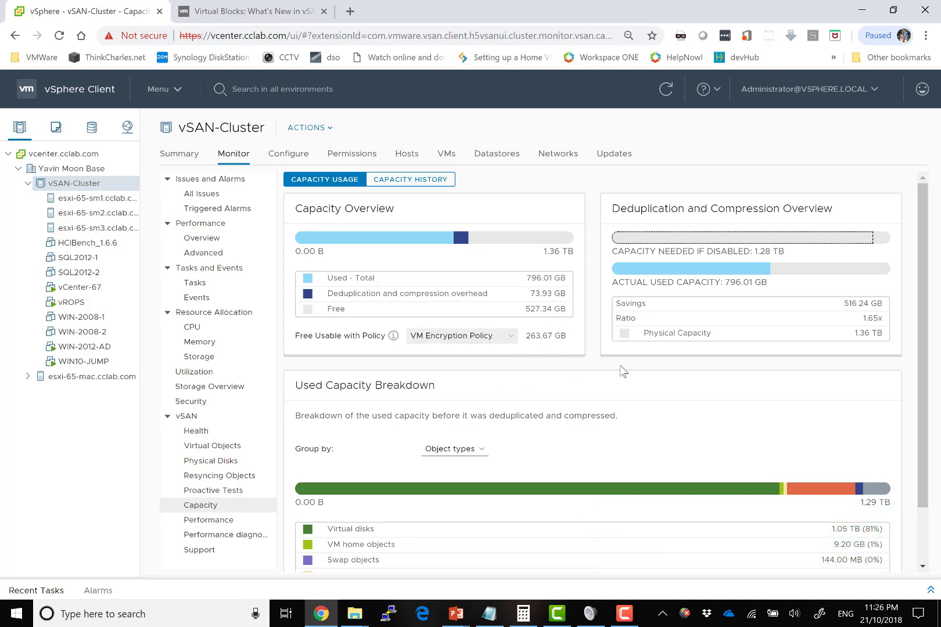
pyautogui.moveTo(529, 337); pyautogui.dragTo(564, 340)
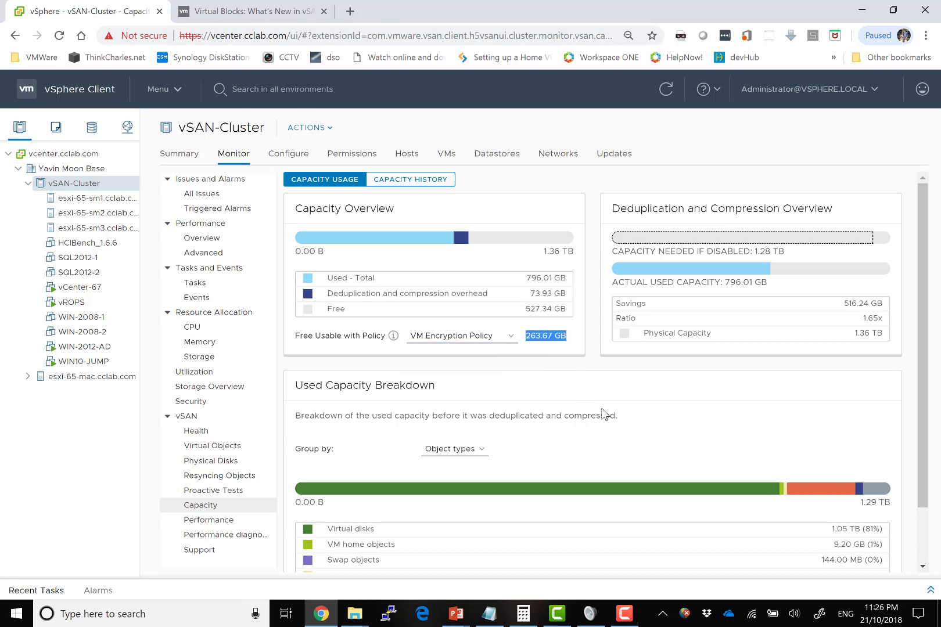
# - Review the used capacity breakdown and the capacity history, then return to the capacity usage view
pyautogui.scroll(-1, 606, 410)
pyautogui.scroll(1, 467, 410)
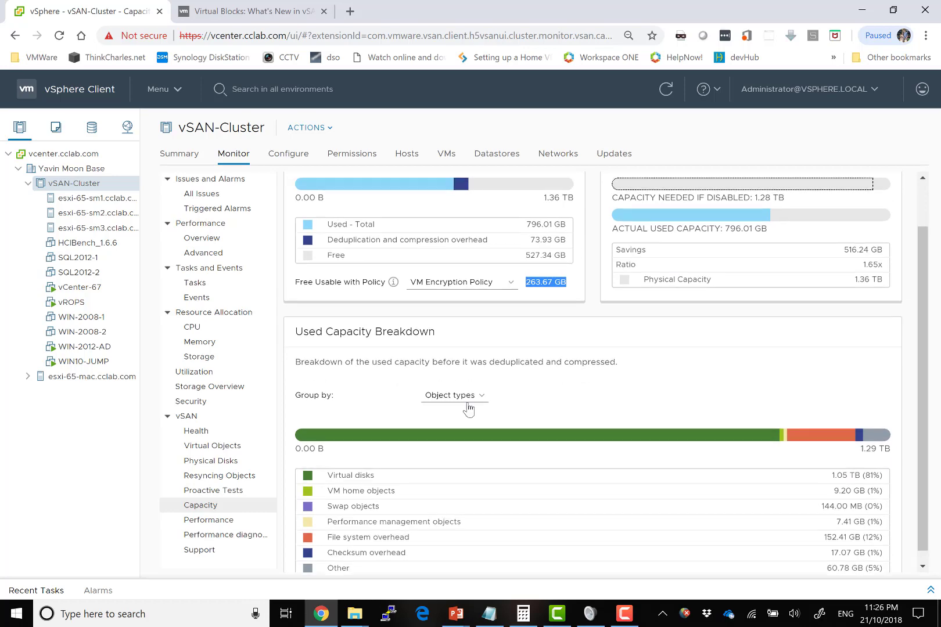
pyautogui.click(407, 187)
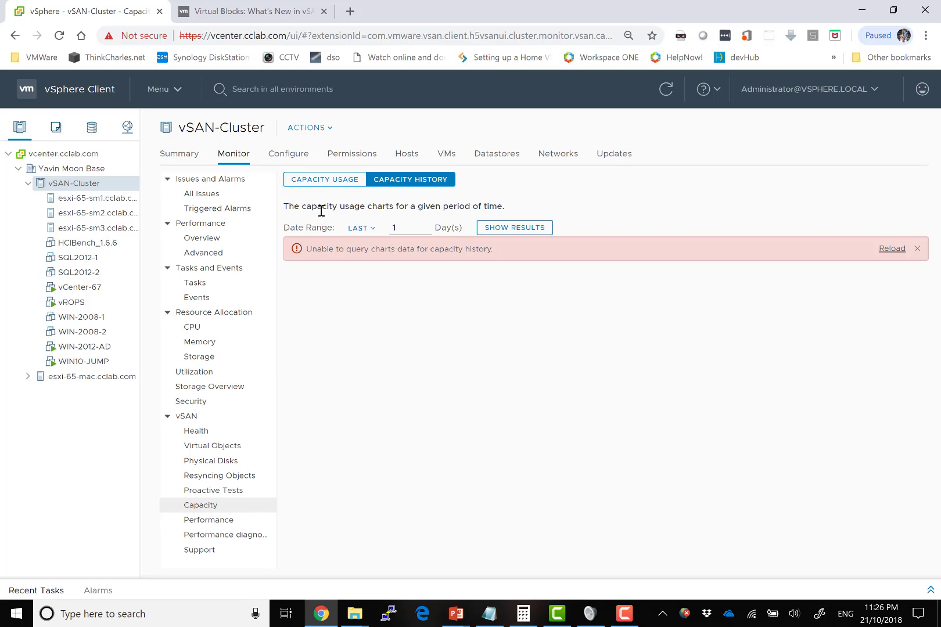
pyautogui.click(329, 181)
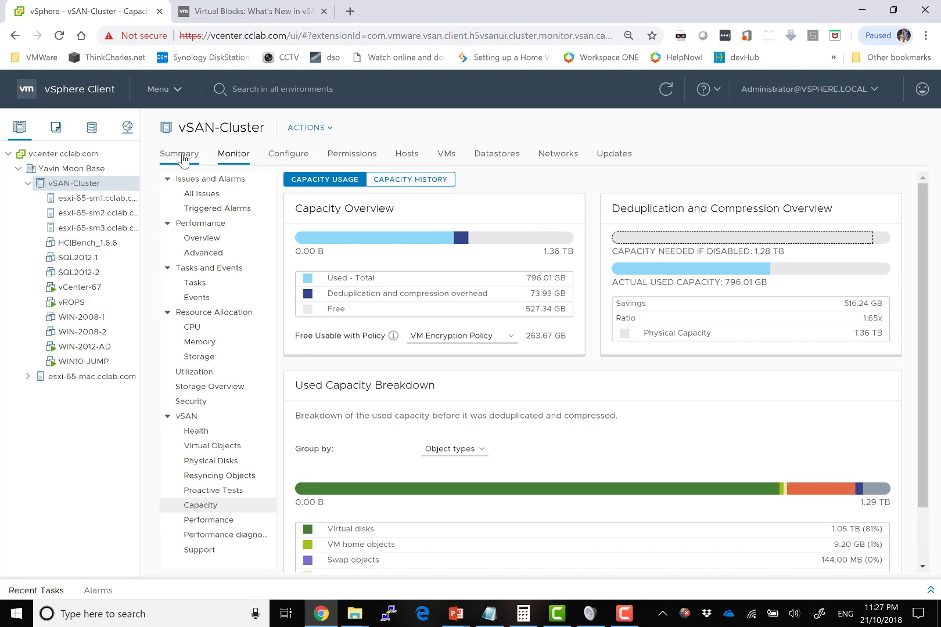
# - Create a cluster named New Cluster in the Yavin Moon Base datacenter with vSAN enabled
pyautogui.rightClick(83, 186)
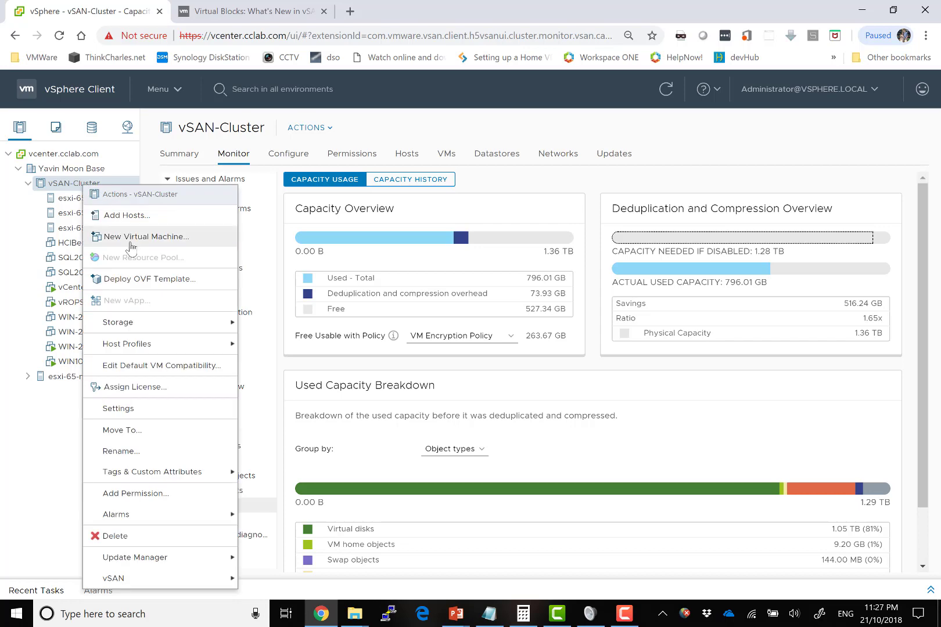
pyautogui.click(78, 169)
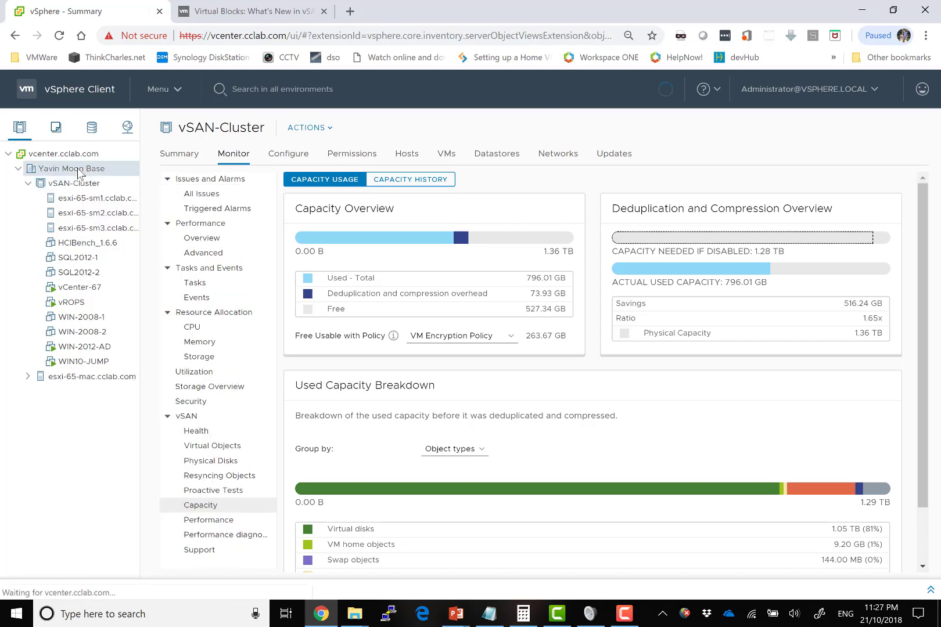
pyautogui.rightClick(78, 172)
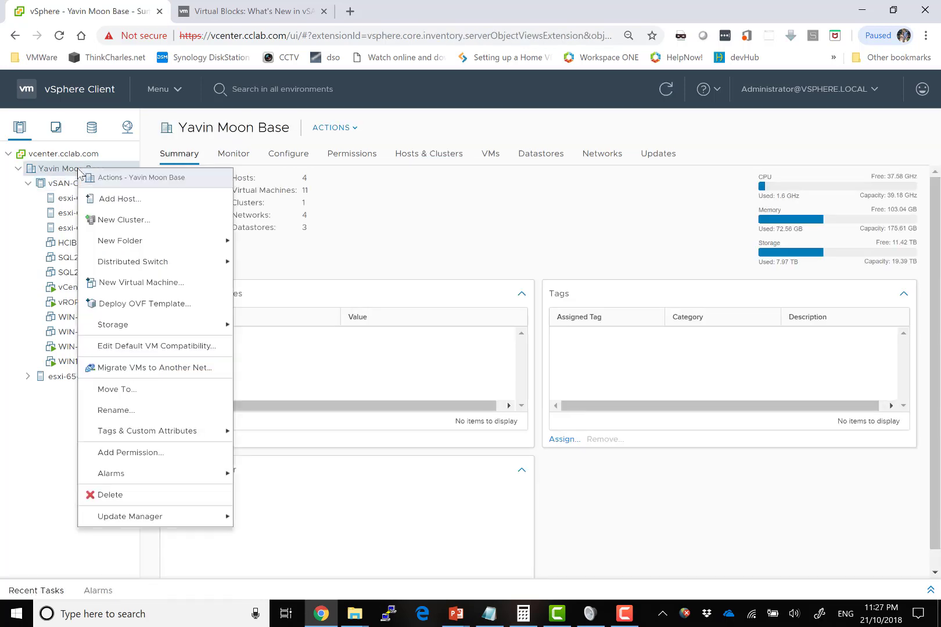
pyautogui.click(132, 222)
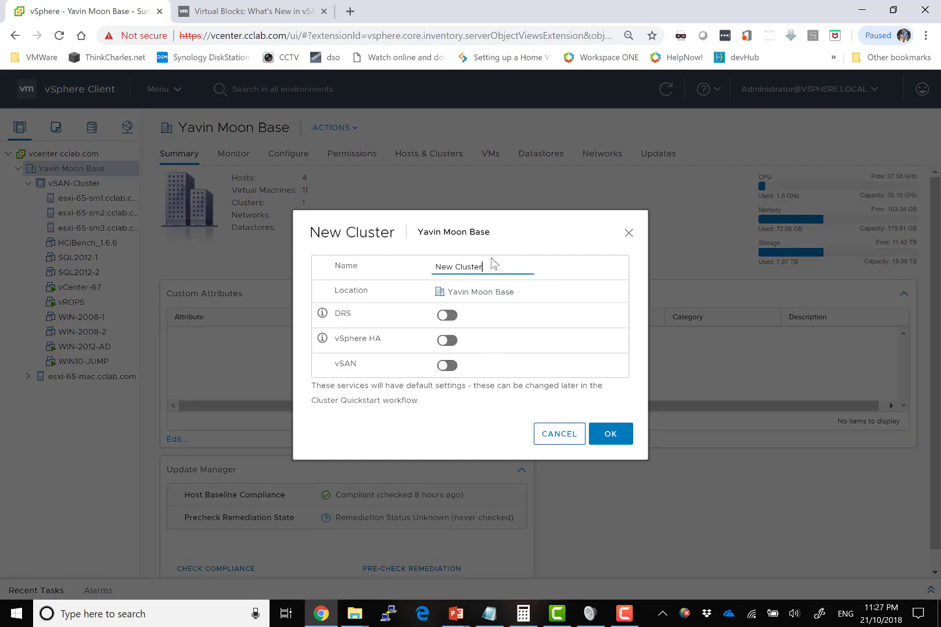
pyautogui.click(450, 366)
pyautogui.click(598, 441)
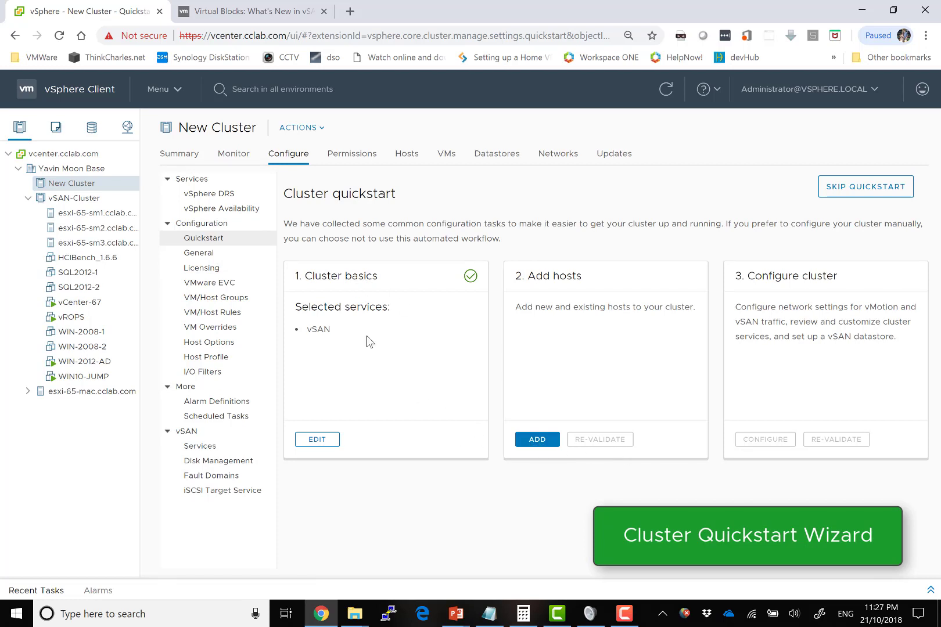
# - Examine the address, username and password fields for adding new hosts to New Cluster, and cancel without adding any
pyautogui.click(539, 445)
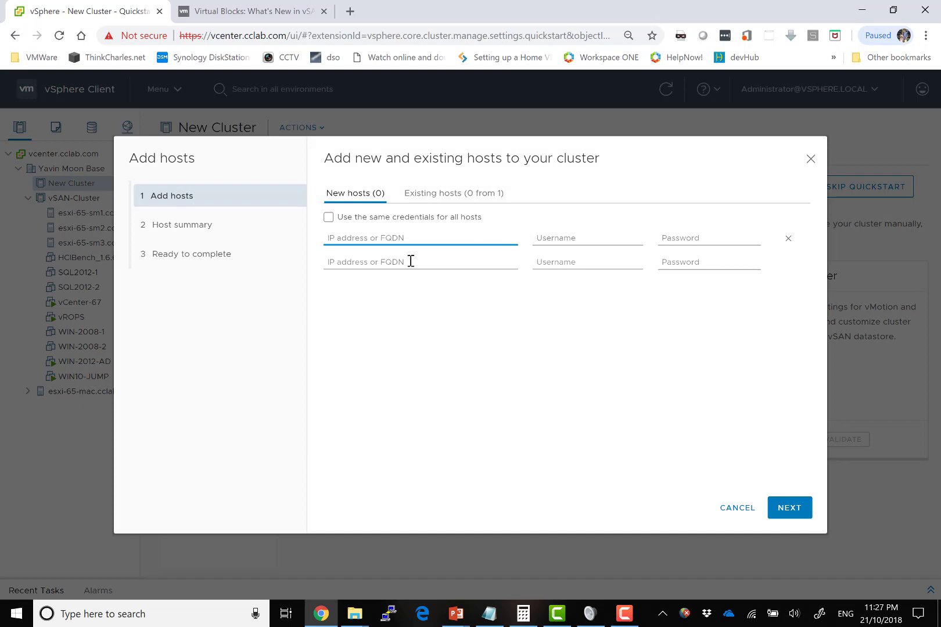
pyautogui.click(411, 261)
pyautogui.click(403, 286)
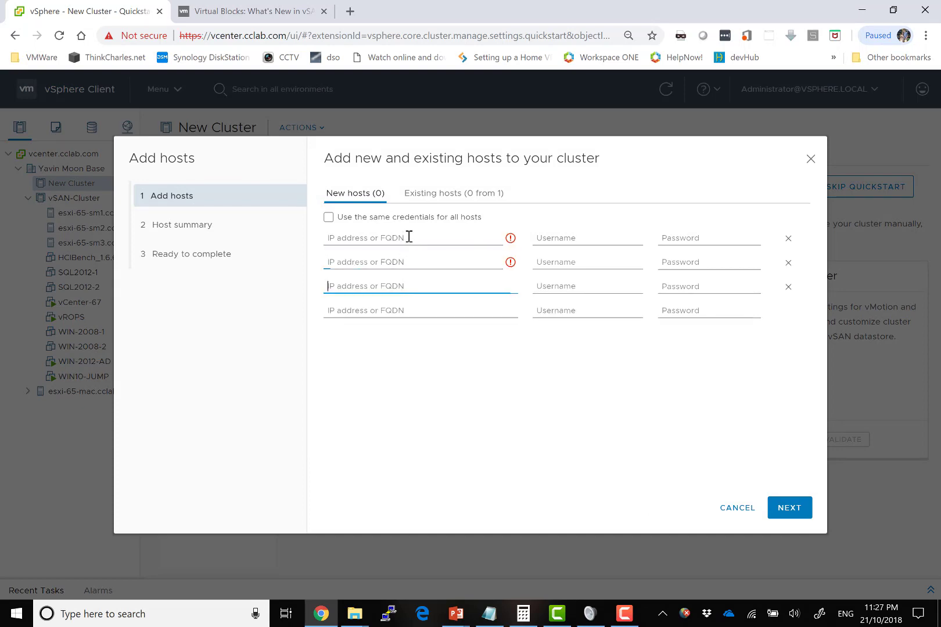
pyautogui.click(408, 241)
pyautogui.click(574, 239)
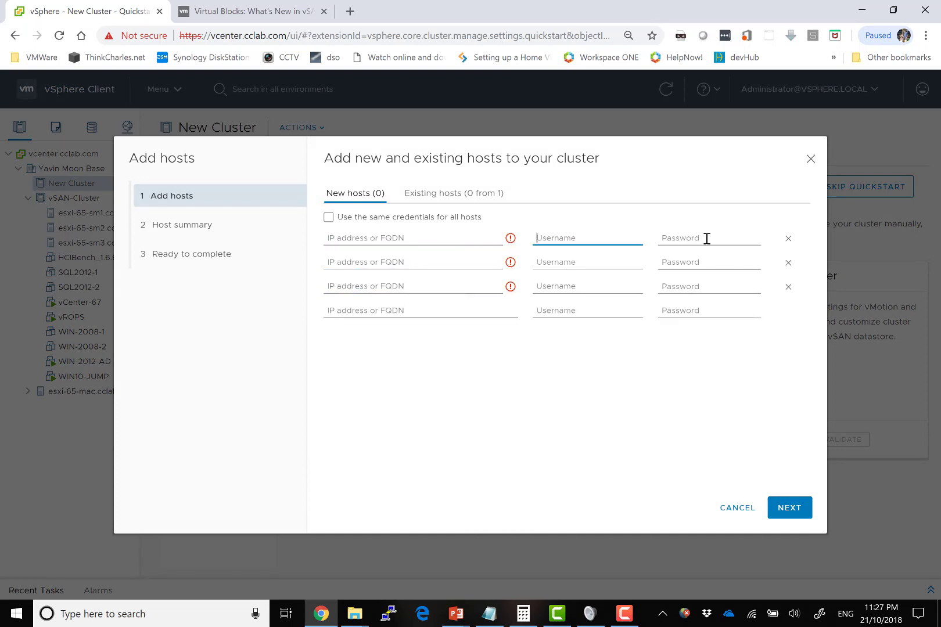
pyautogui.click(705, 238)
pyautogui.click(586, 264)
pyautogui.click(703, 264)
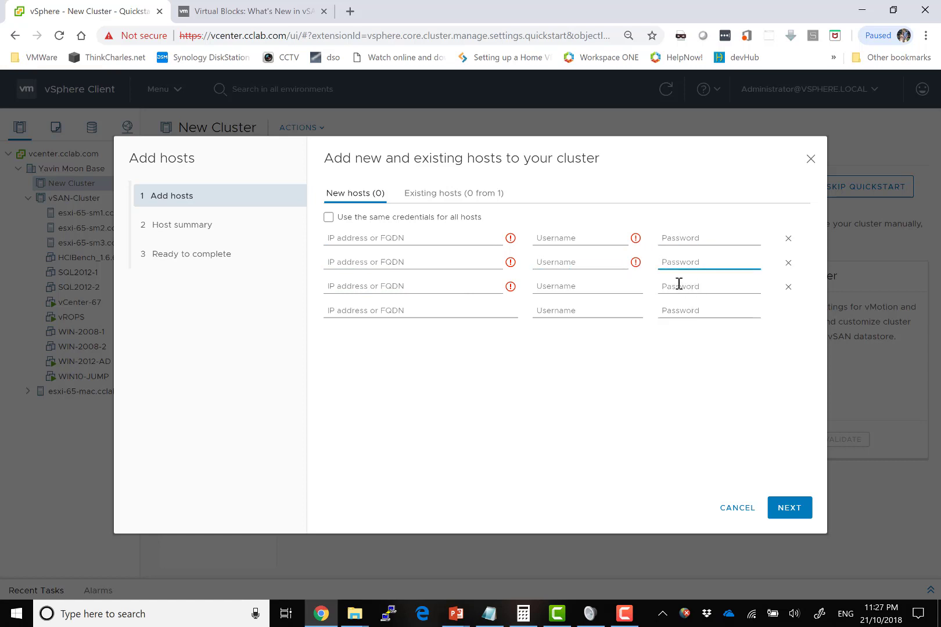
pyautogui.click(679, 284)
pyautogui.click(610, 288)
pyautogui.click(748, 509)
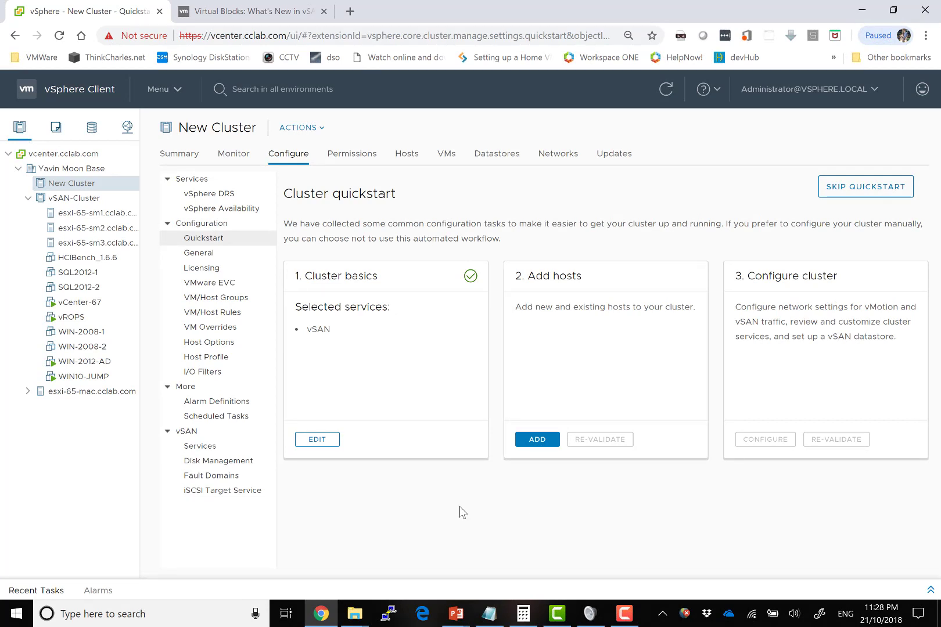
# - Begin entering maintenance mode for host esxi-65-sm1.cclab.com and review the predicted impact of Ensure accessibility
pyautogui.click(84, 201)
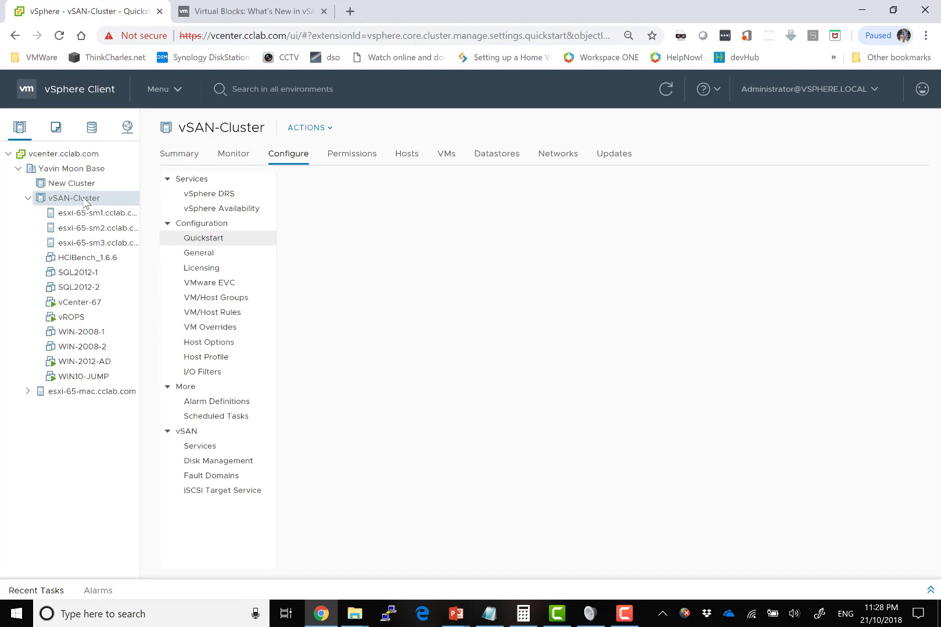
pyautogui.click(91, 214)
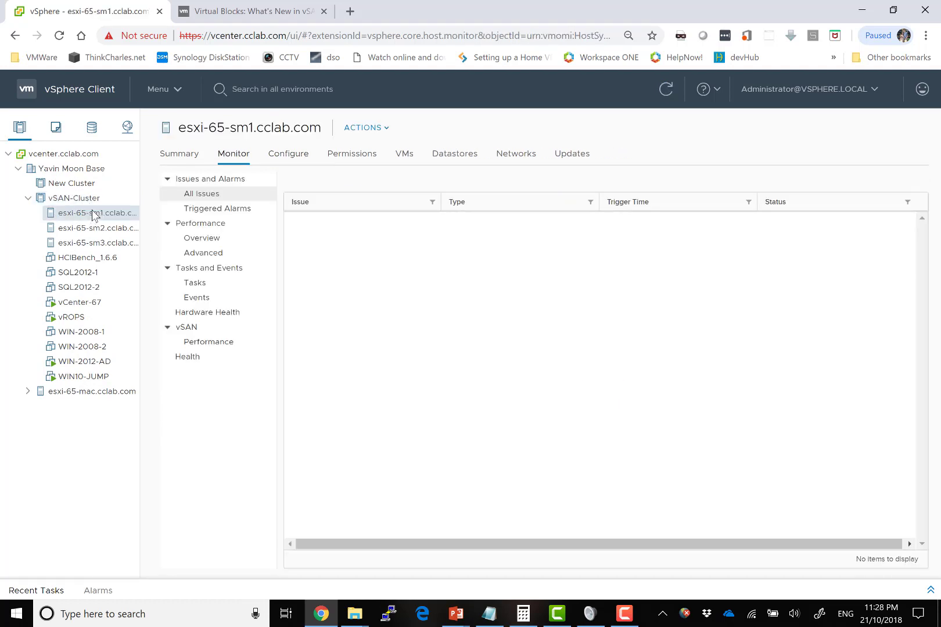
pyautogui.rightClick(93, 214)
pyautogui.moveTo(151, 255)
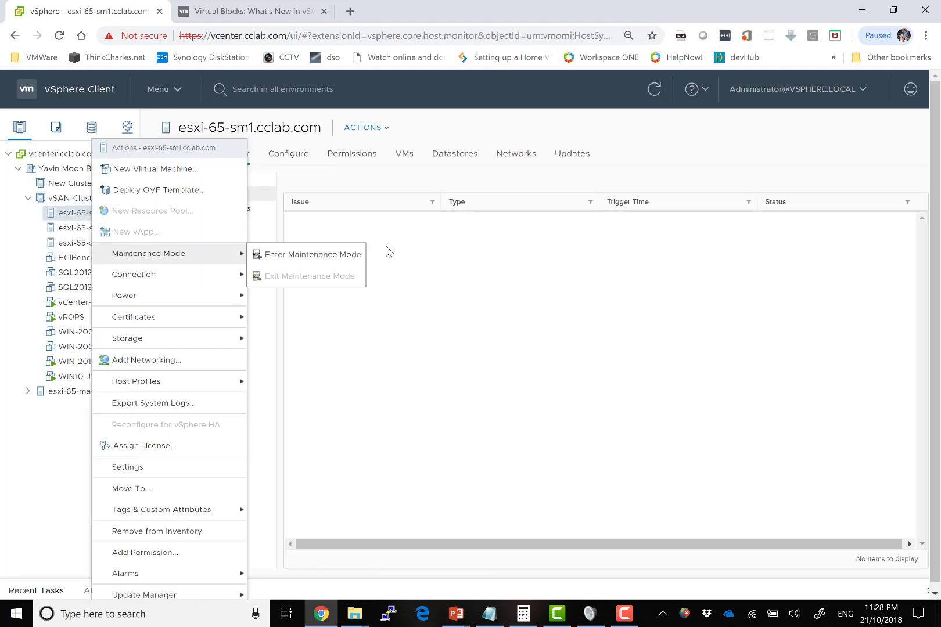
pyautogui.click(353, 264)
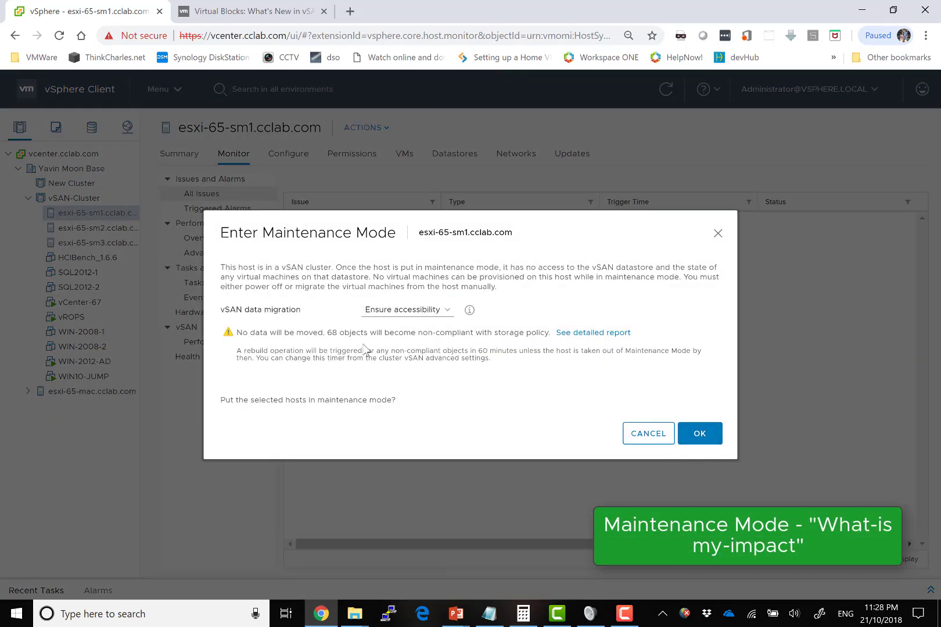
pyautogui.moveTo(238, 332); pyautogui.dragTo(552, 343)
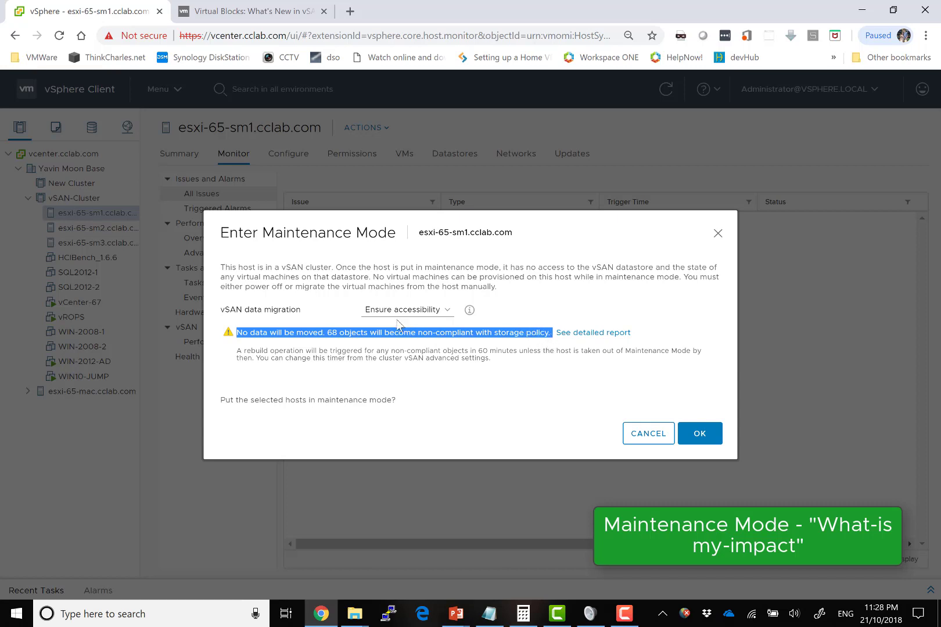
# - Compare the predicted impact of the Full data migration and No data migration options
pyautogui.click(414, 316)
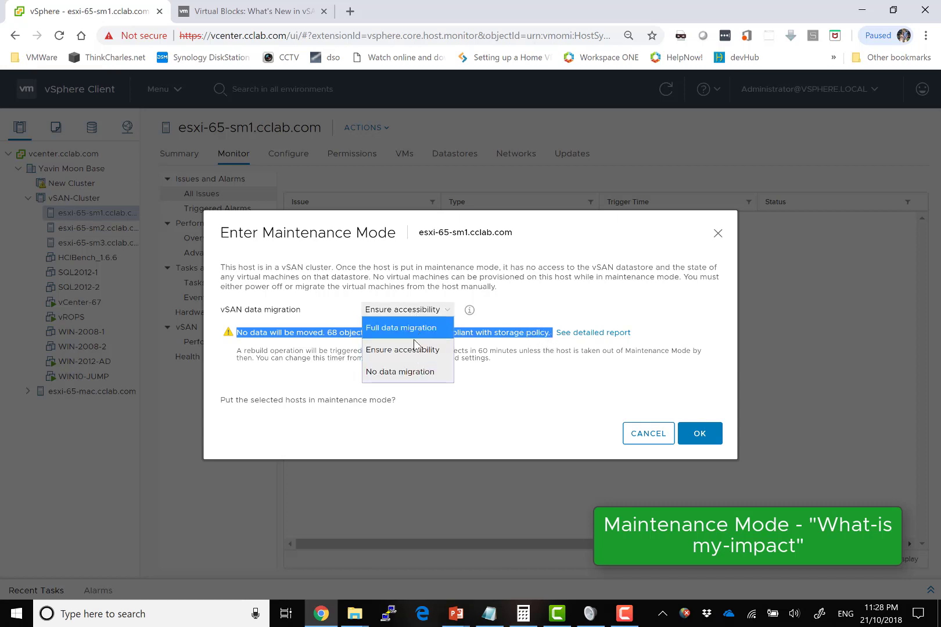
pyautogui.click(415, 337)
pyautogui.click(409, 310)
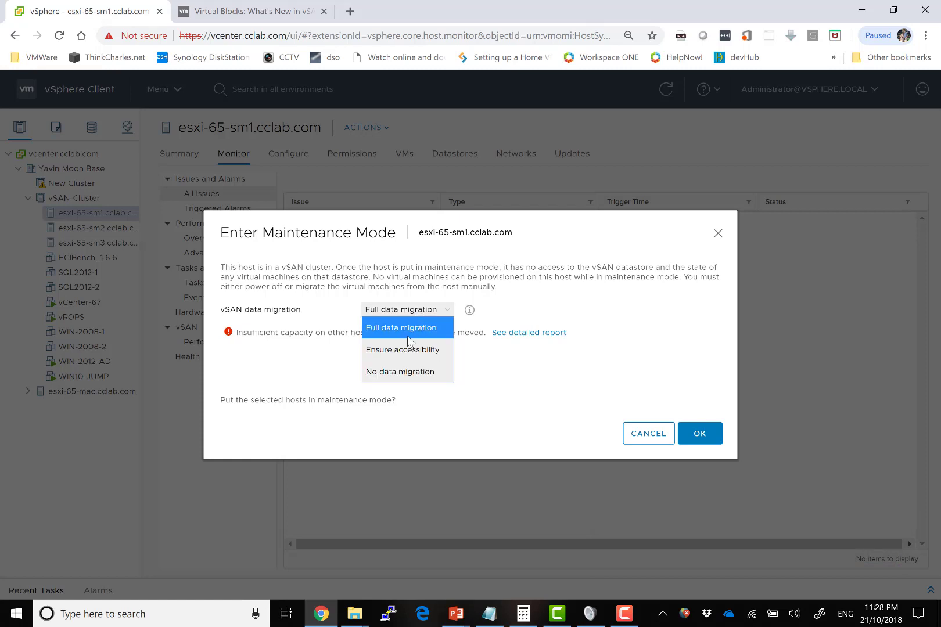
pyautogui.click(405, 373)
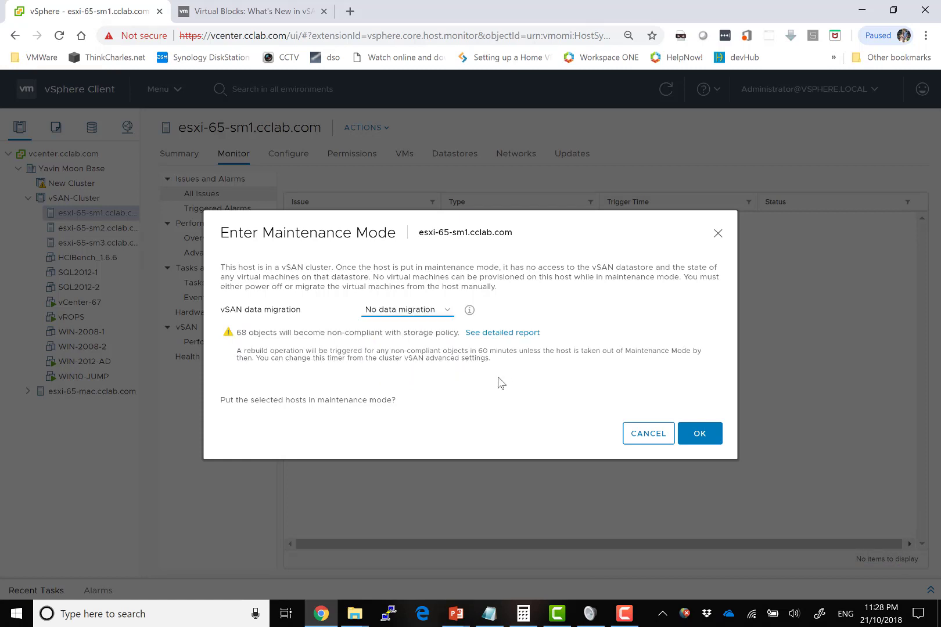
# - Put host esxi-65-sm1.cclab.com into maintenance mode with vSAN data migration set to Ensure accessibility
pyautogui.click(438, 317)
pyautogui.click(430, 350)
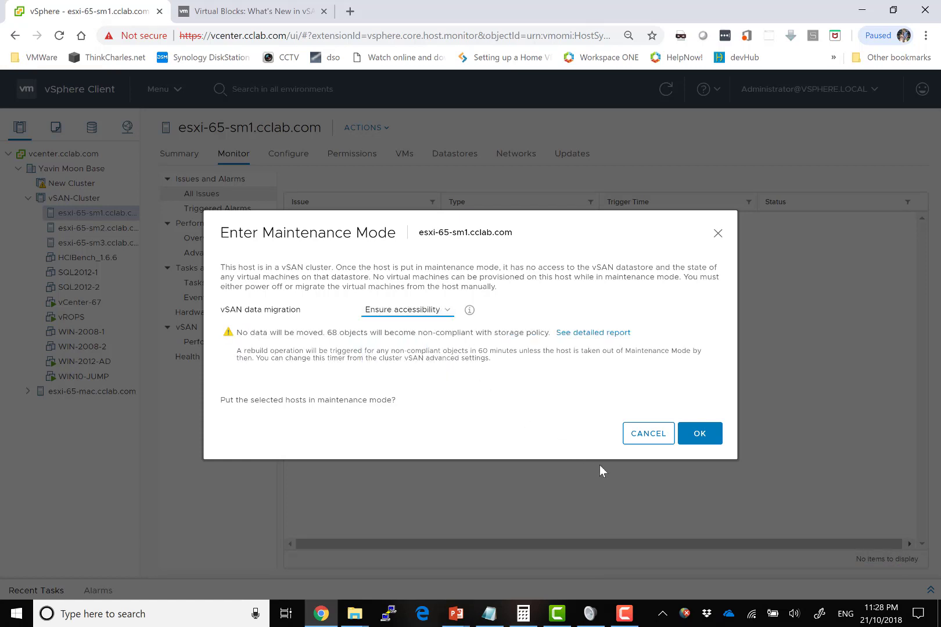
pyautogui.click(697, 434)
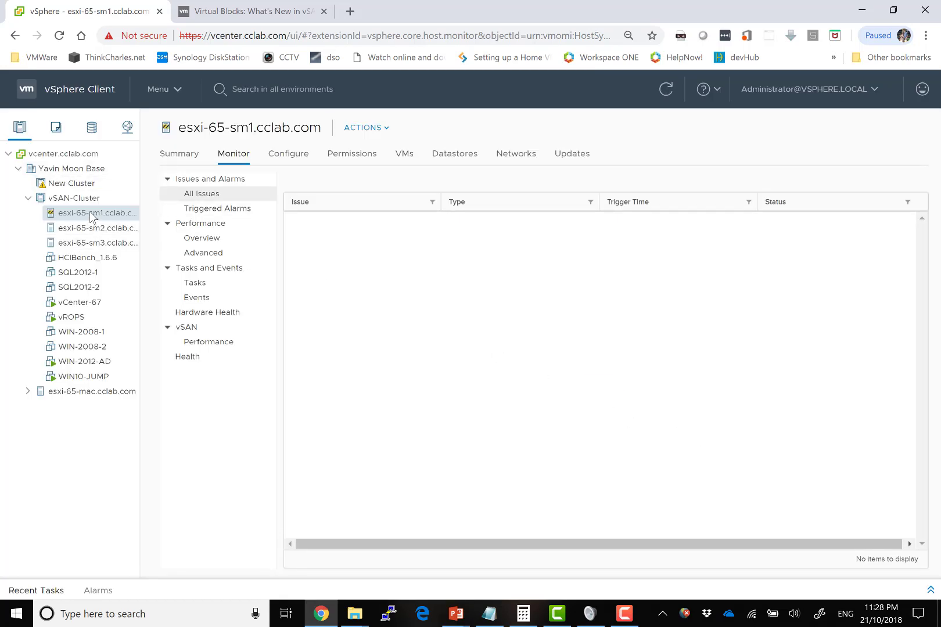
# - Request maintenance mode for a second host, esxi-65-sm2.cclab.com, and review the alerts without confirming
pyautogui.click(89, 231)
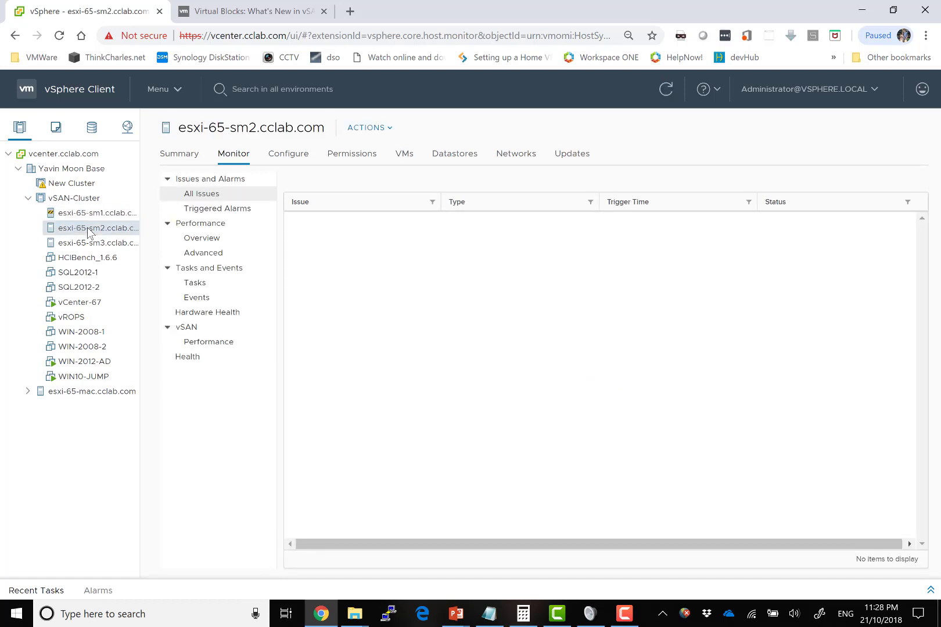
pyautogui.rightClick(89, 232)
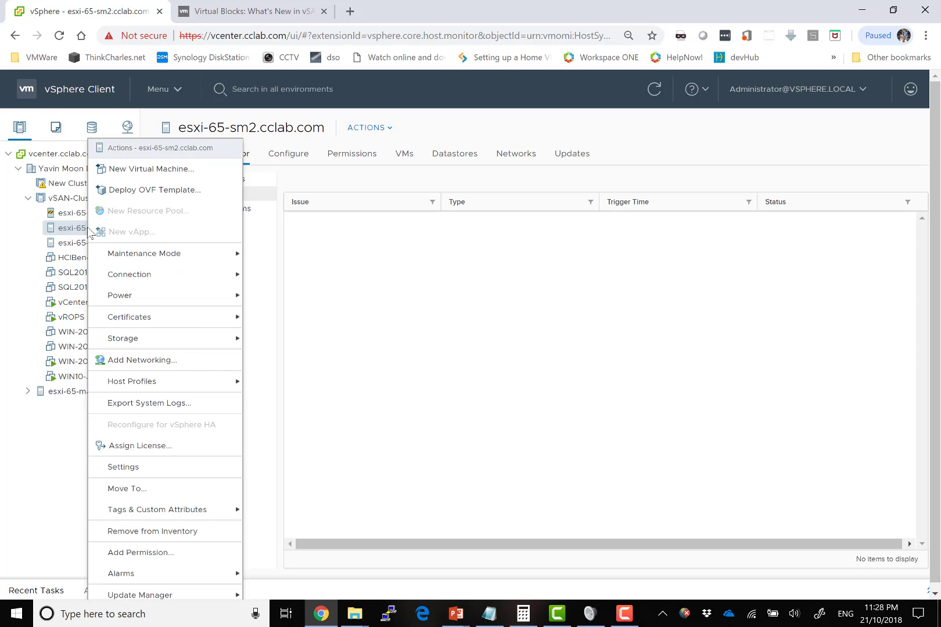
pyautogui.moveTo(134, 256)
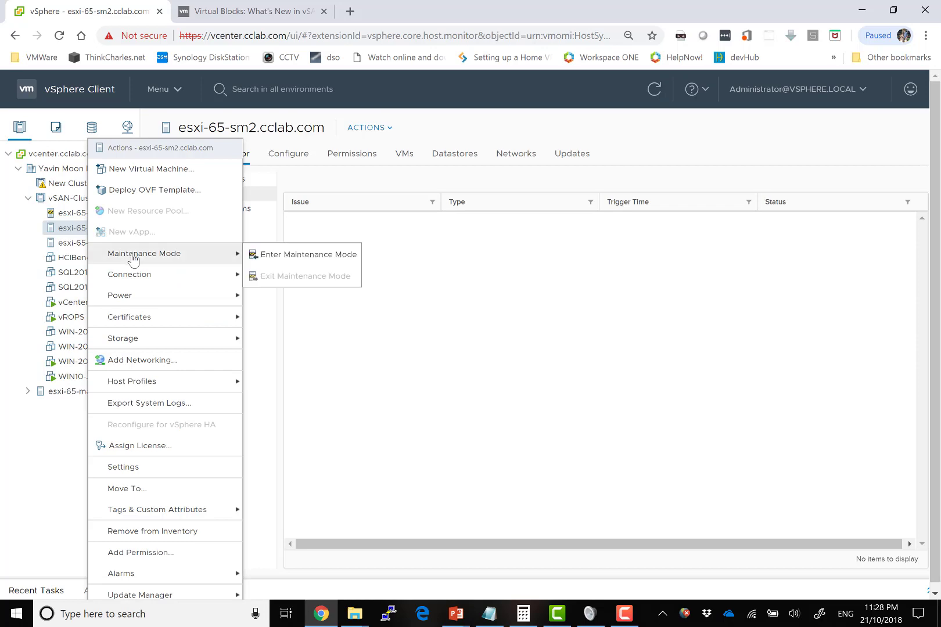
pyautogui.click(314, 255)
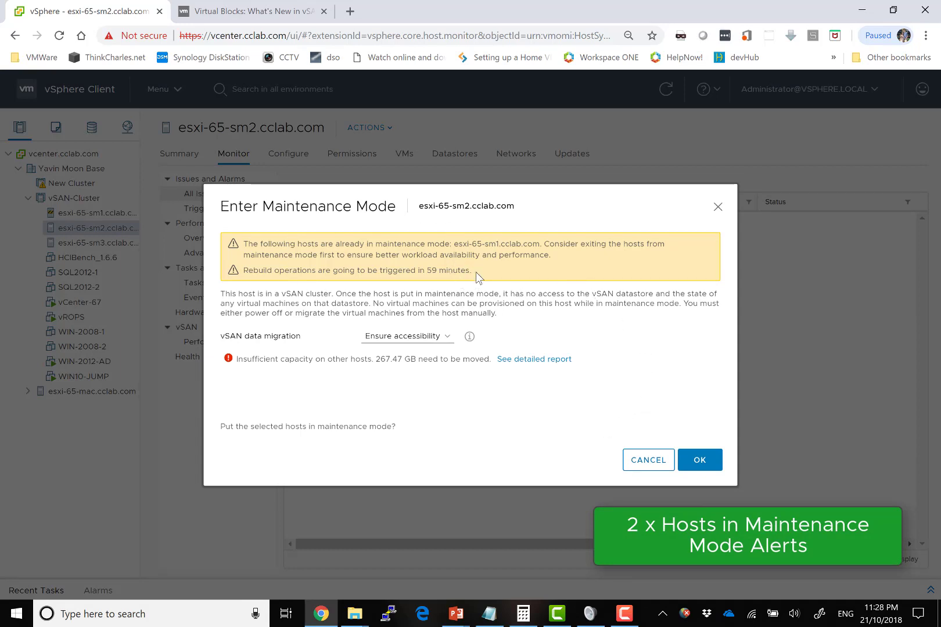
pyautogui.moveTo(473, 271); pyautogui.dragTo(231, 249)
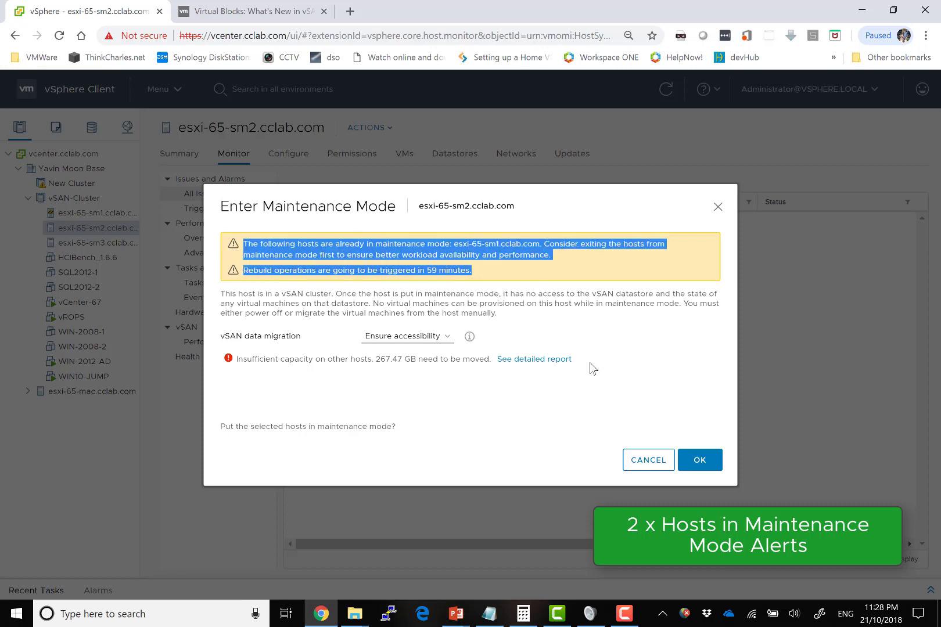
pyautogui.click(638, 397)
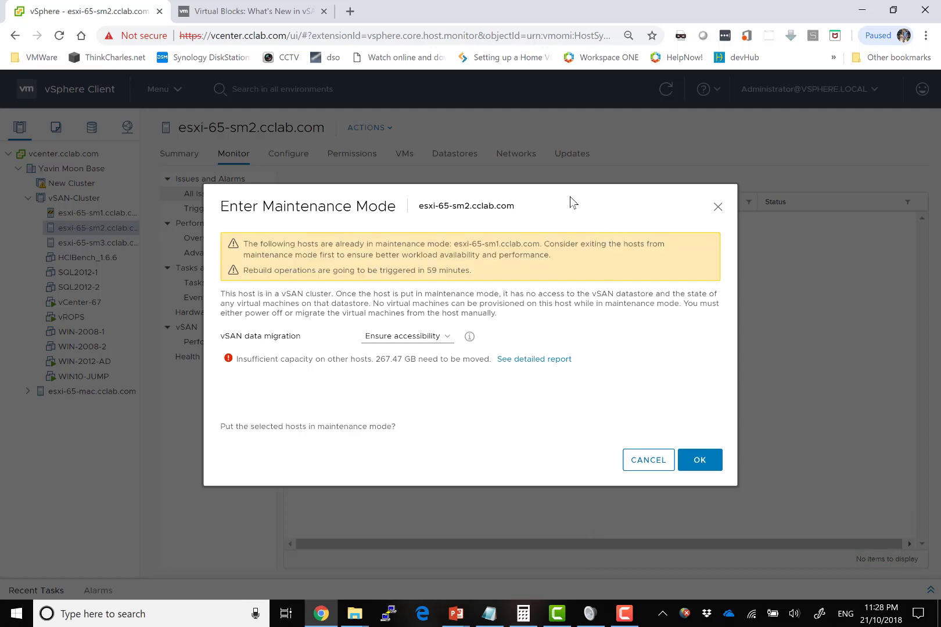